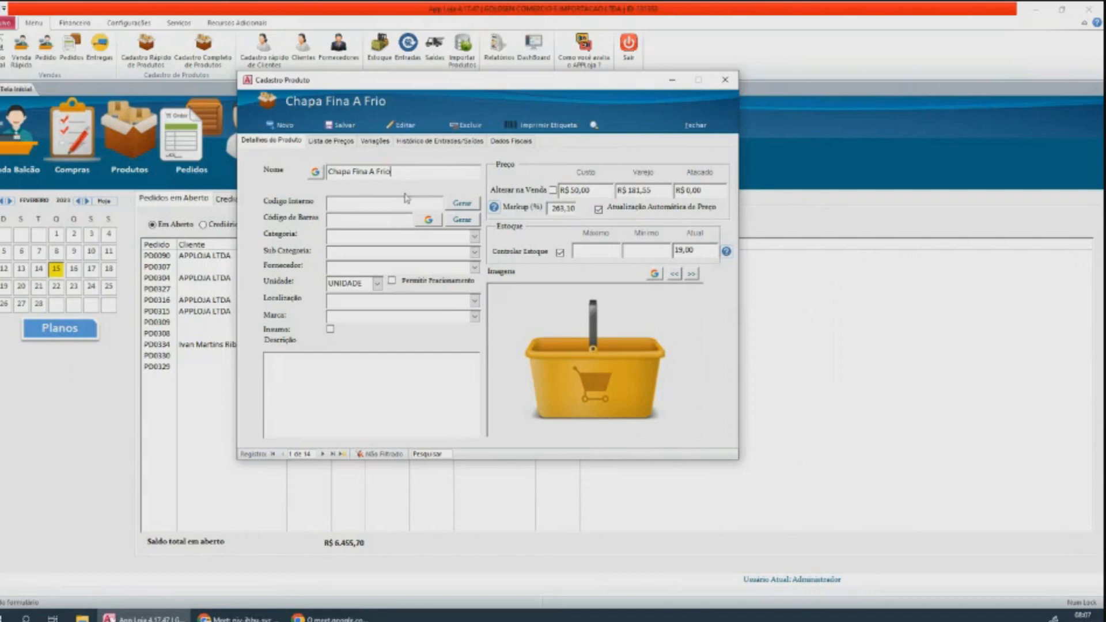
# Step: Generate an internal code for the product Chapa Fina A Frio
pyautogui.click(398, 204)
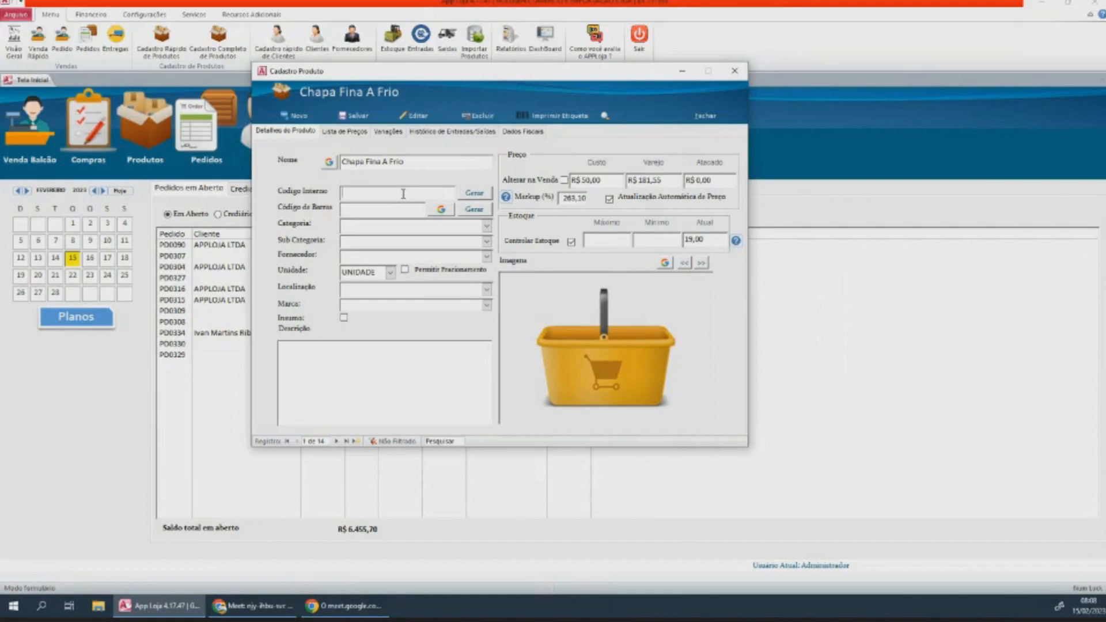
pyautogui.click(473, 194)
pyautogui.moveTo(406, 193); pyautogui.dragTo(323, 193)
pyautogui.click(369, 212)
pyautogui.moveTo(398, 161); pyautogui.dragTo(342, 162)
pyautogui.click(409, 161)
pyautogui.click(388, 213)
pyautogui.doubleClick(376, 197)
pyautogui.click(373, 197)
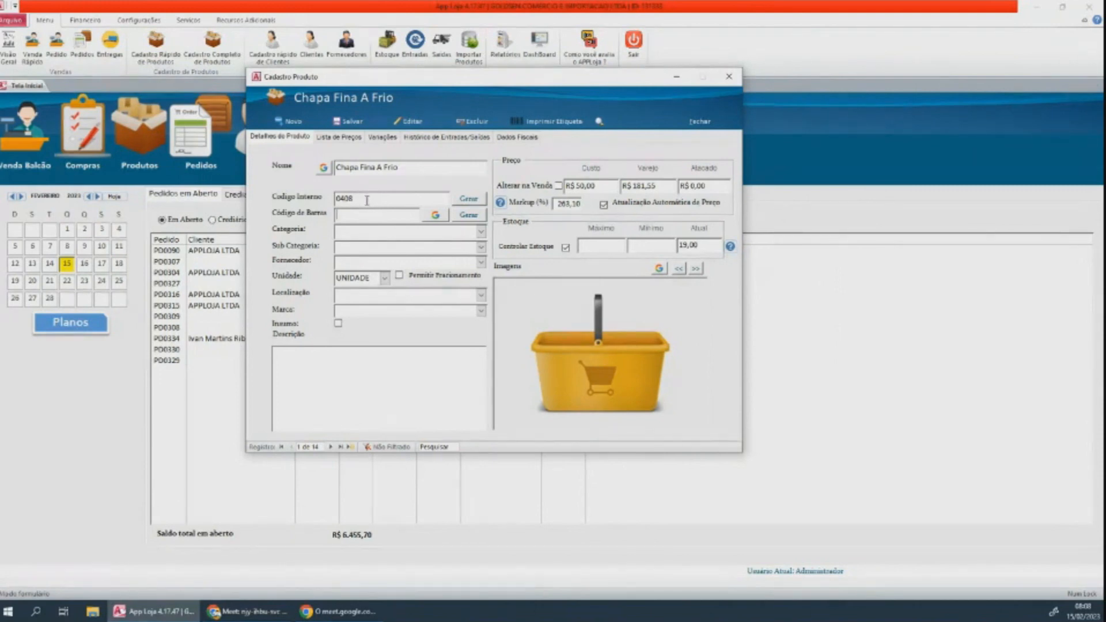
pyautogui.click(476, 220)
pyautogui.doubleClick(372, 220)
pyautogui.write('789123456789')
pyautogui.press('Return')
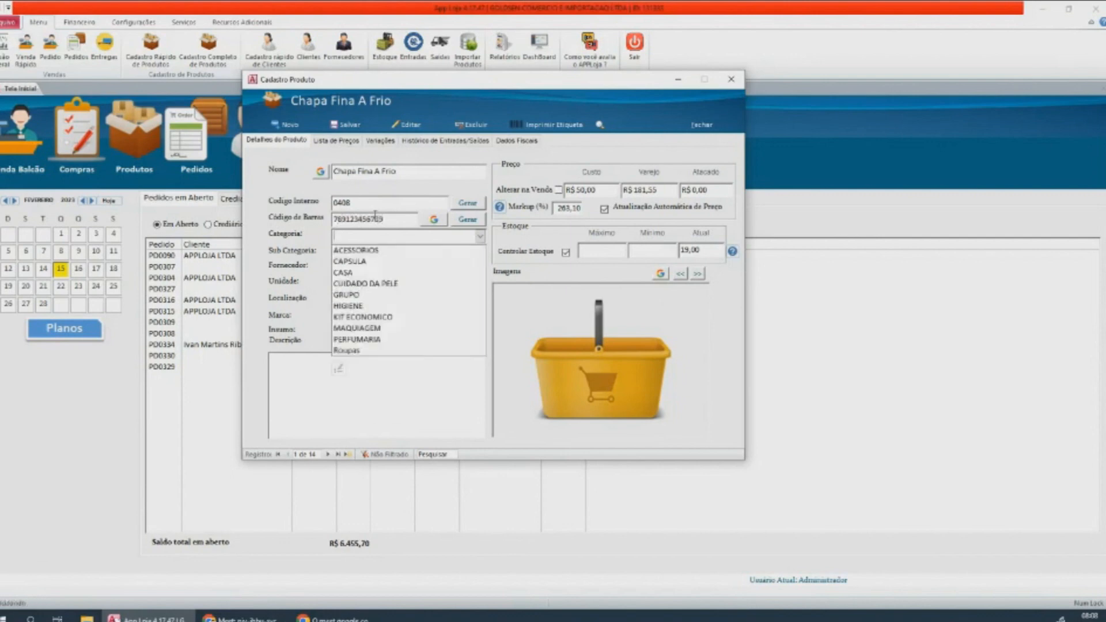
pyautogui.click(499, 192)
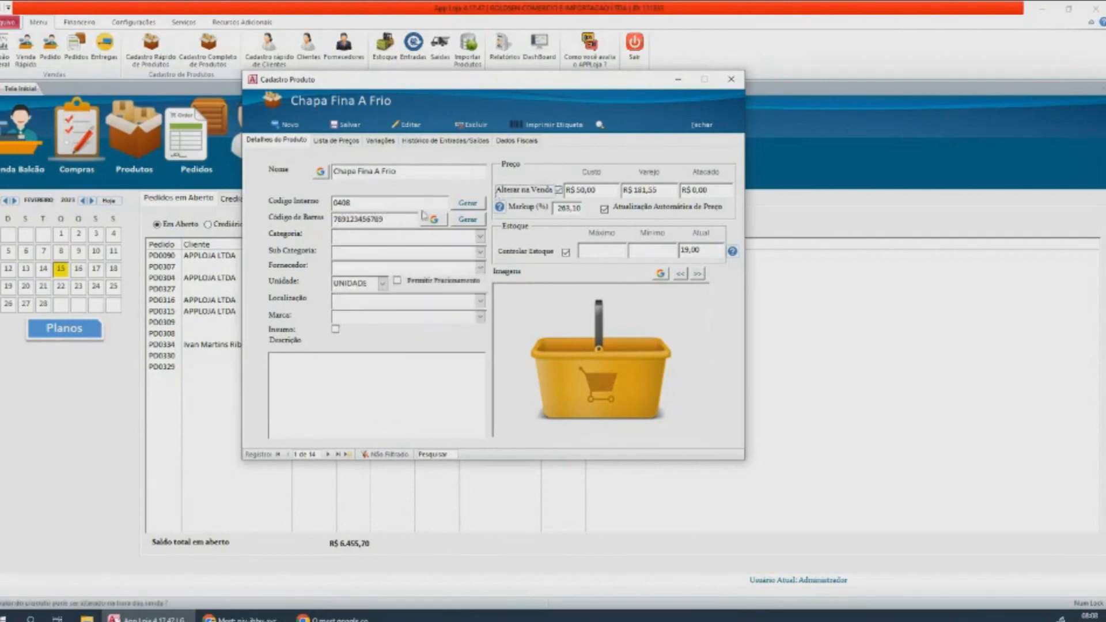
pyautogui.moveTo(349, 220); pyautogui.dragTo(327, 218)
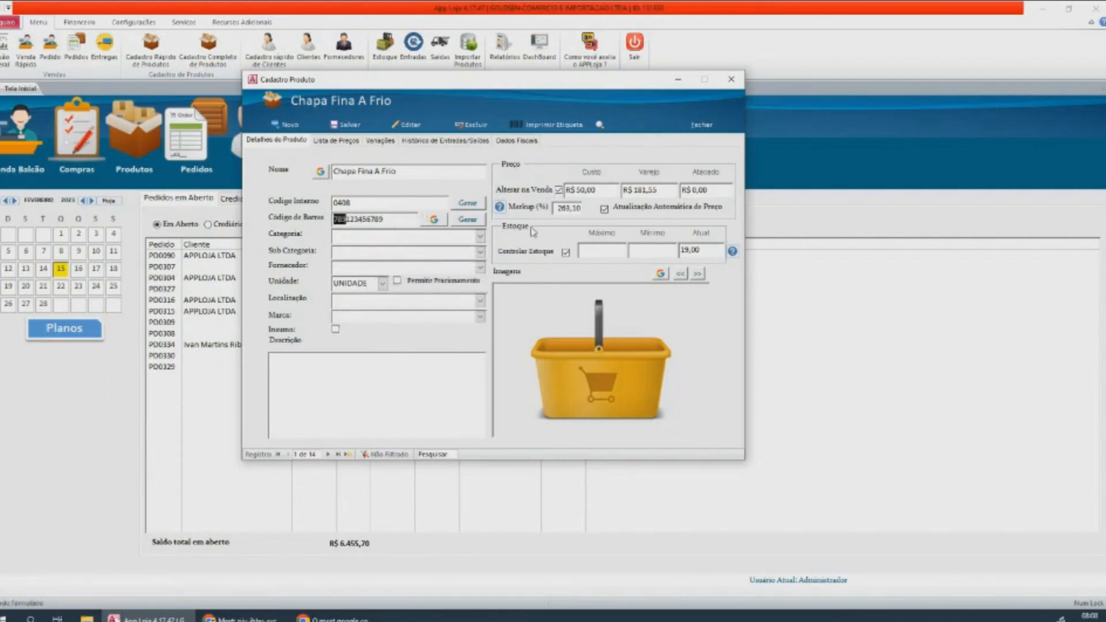
pyautogui.press('Tab')
# Step: Examine the existing category and subcategory options available for the product
pyautogui.click(481, 238)
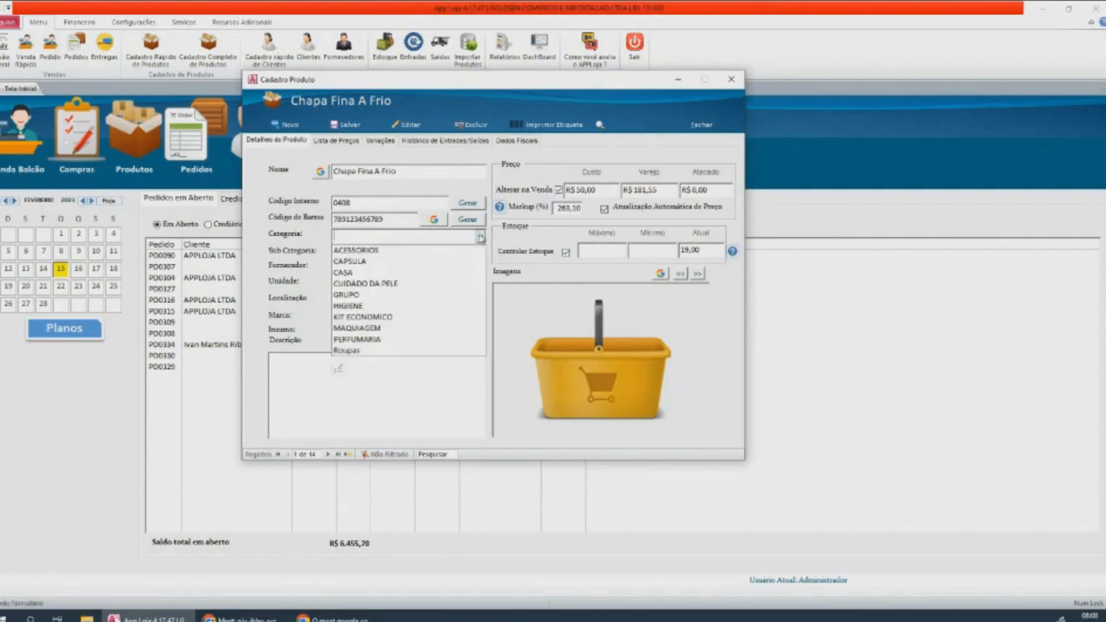
pyautogui.click(481, 238)
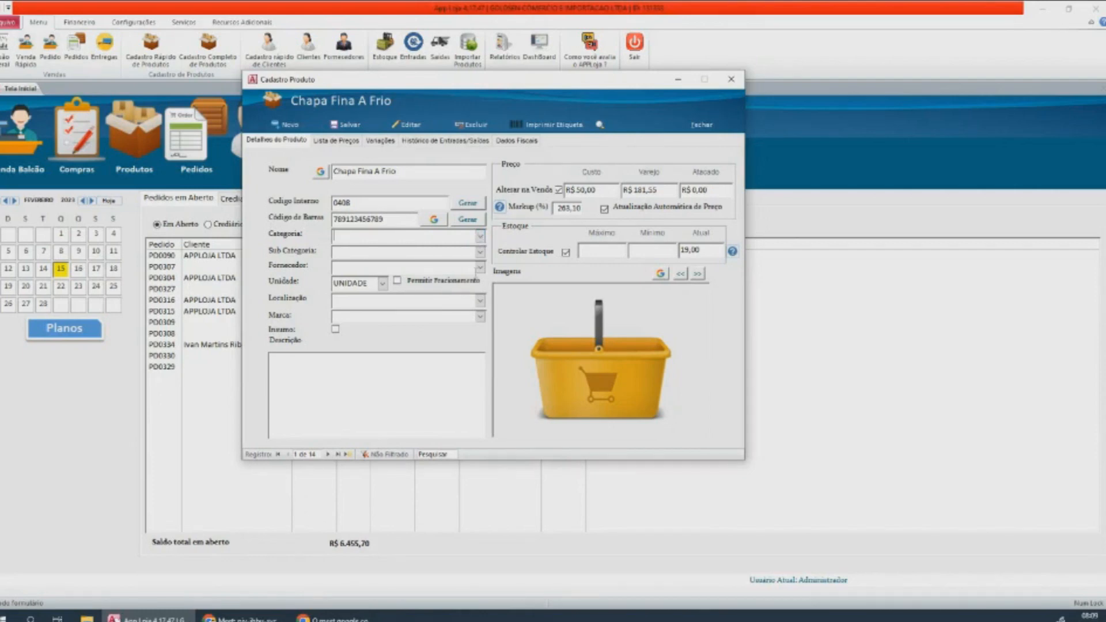
pyautogui.click(480, 236)
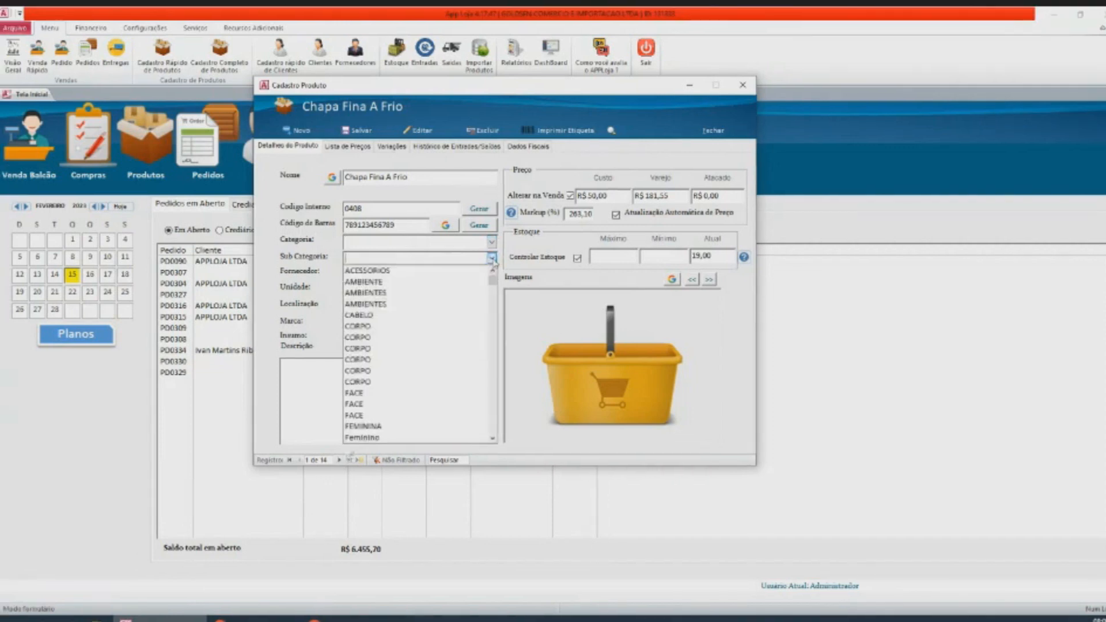
pyautogui.click(480, 237)
pyautogui.click(493, 242)
pyautogui.click(493, 242)
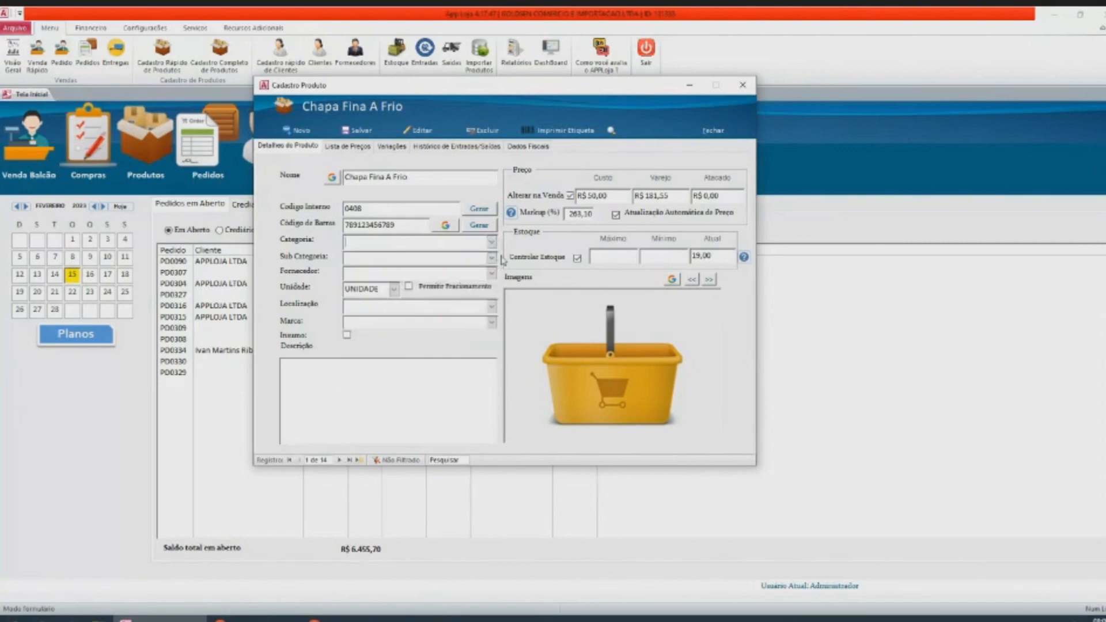
pyautogui.click(491, 258)
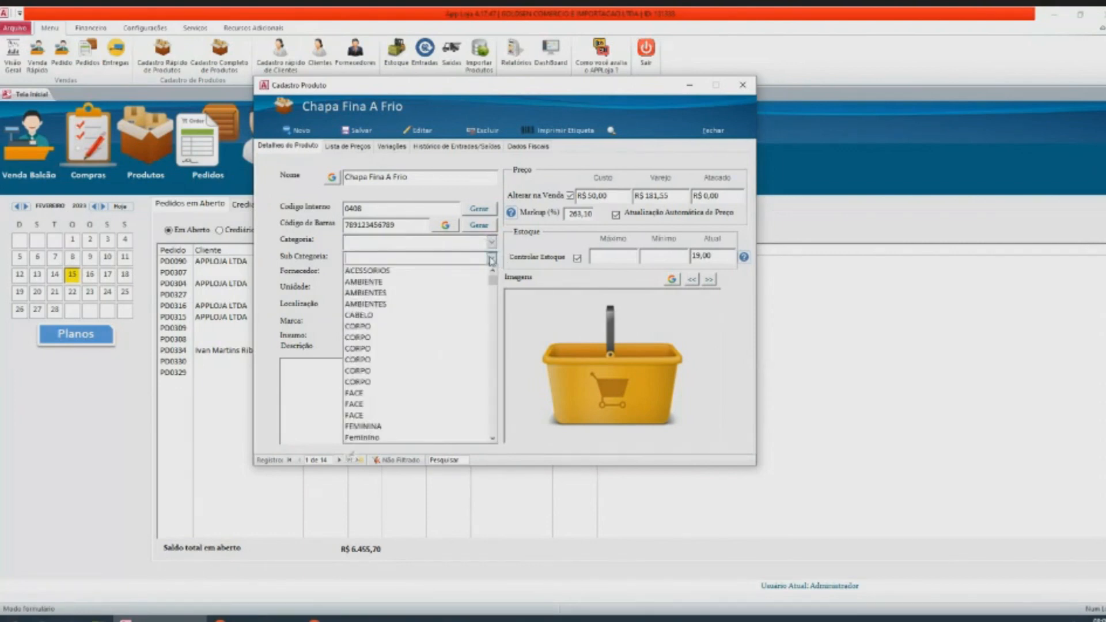
pyautogui.scroll(-2, 447, 347)
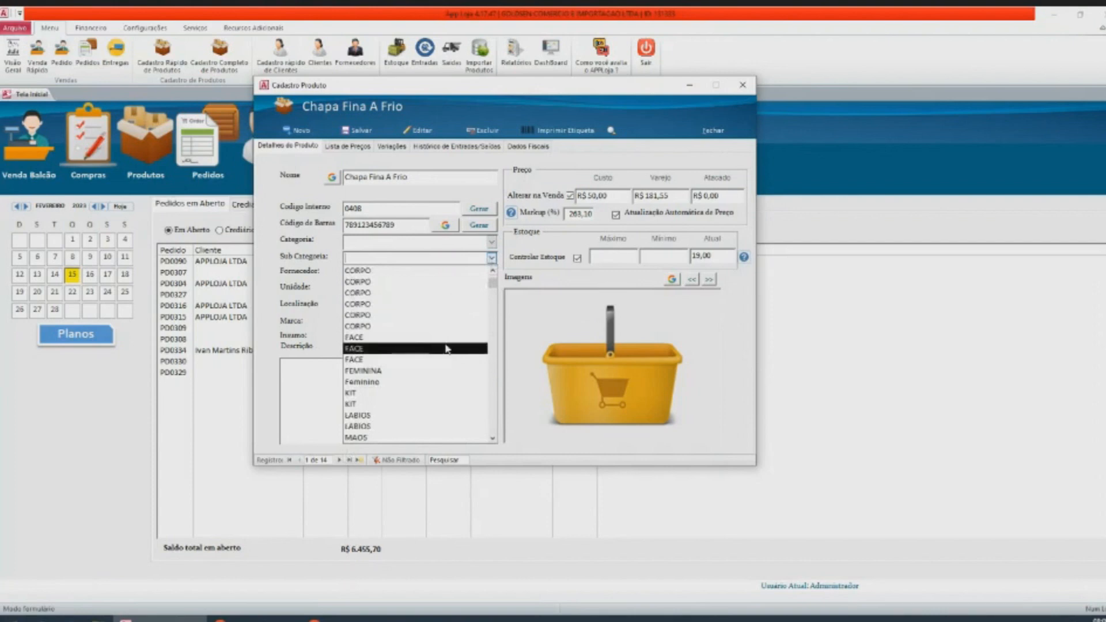
pyautogui.scroll(2, 446, 323)
pyautogui.click(492, 259)
# Step: Add a new product category named Chapa and assign it to the product
pyautogui.click(492, 243)
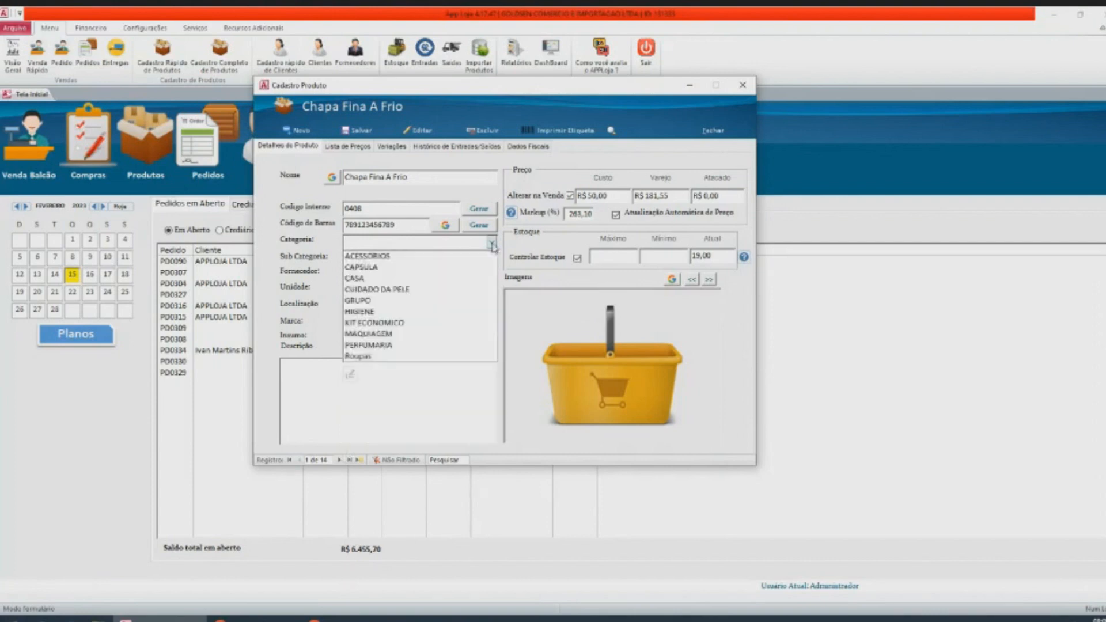
pyautogui.click(365, 369)
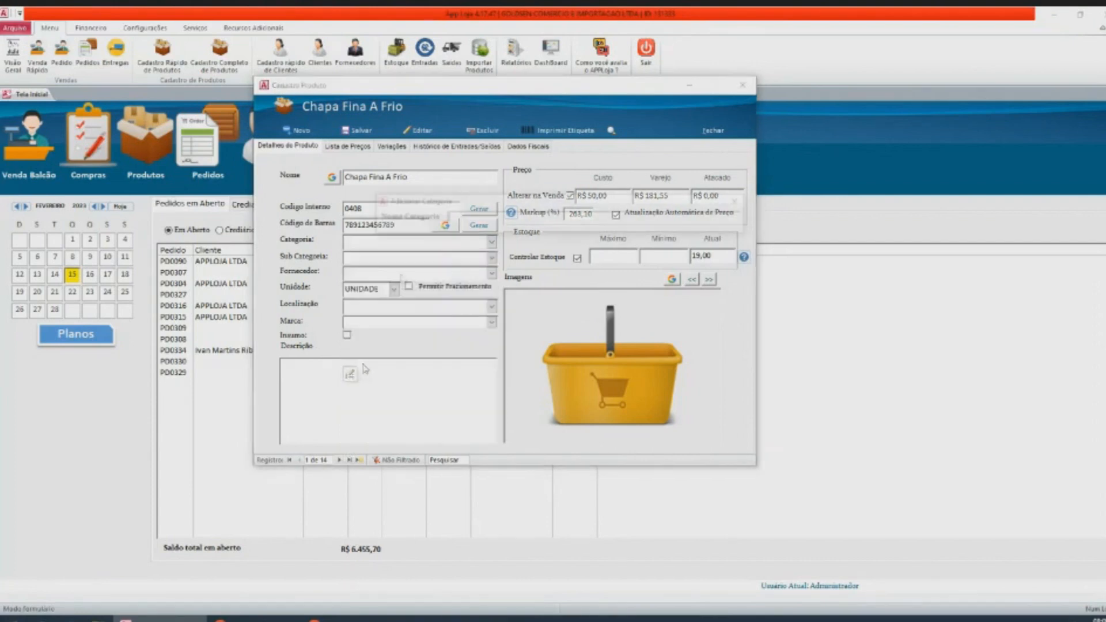
pyautogui.write('Chao')
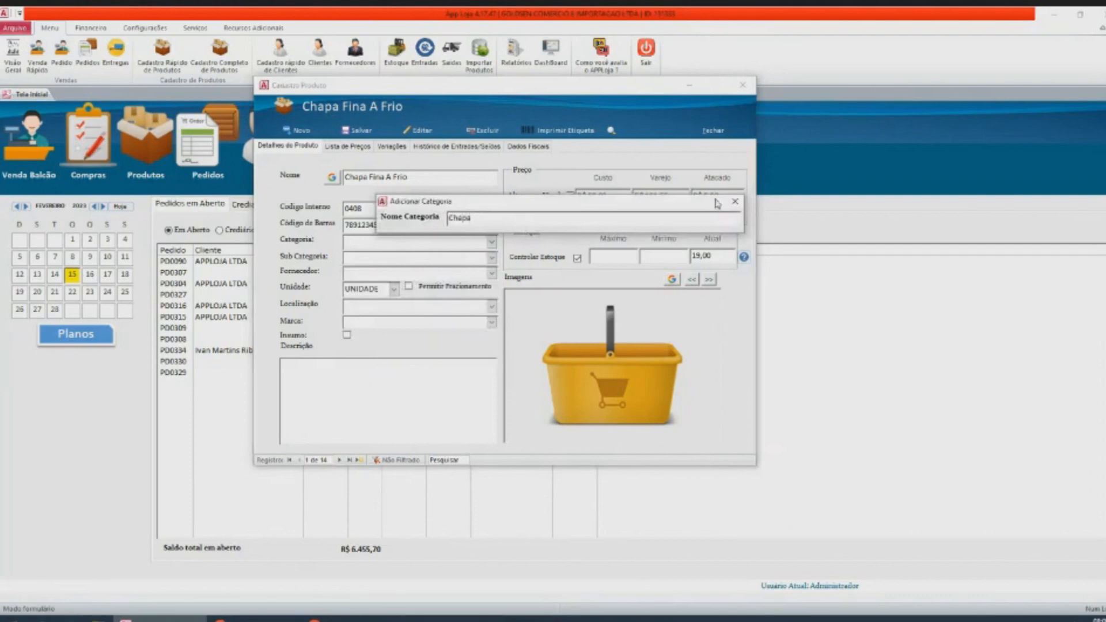
pyautogui.click(735, 201)
pyautogui.click(491, 242)
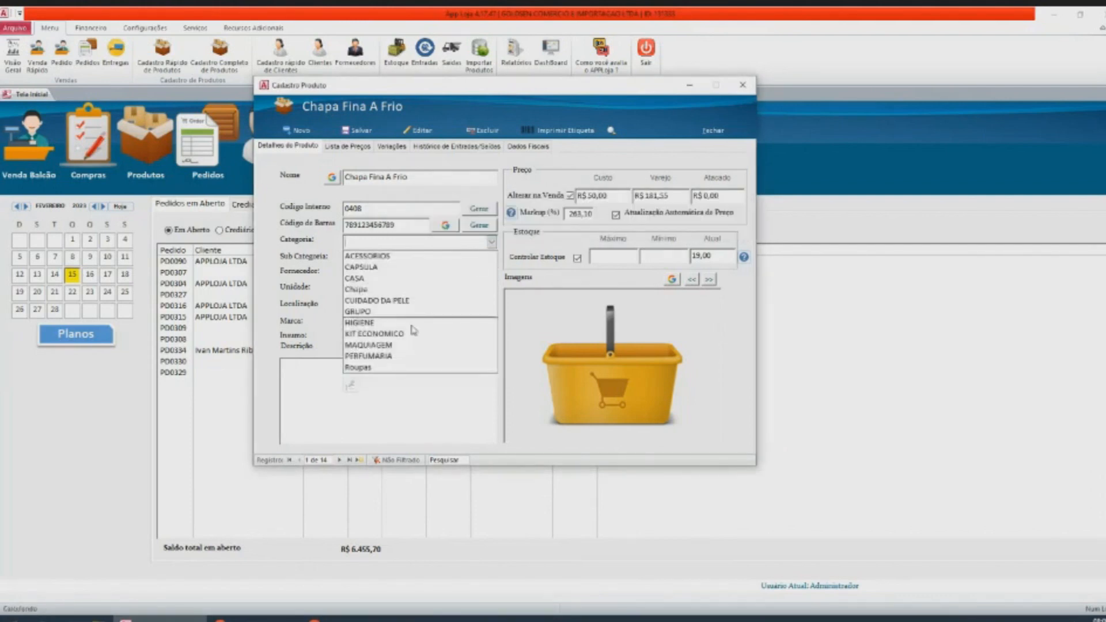
pyautogui.click(363, 289)
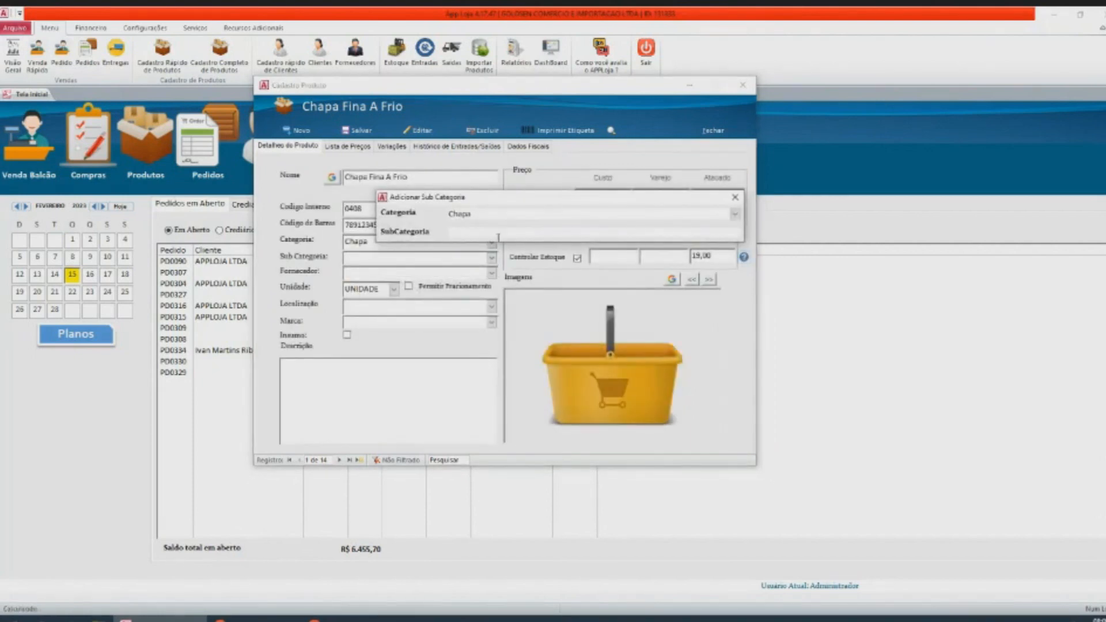
# Step: Add the subcategory Finas under the category Chapa and assign it to the product
pyautogui.write('Frio')
pyautogui.click(736, 197)
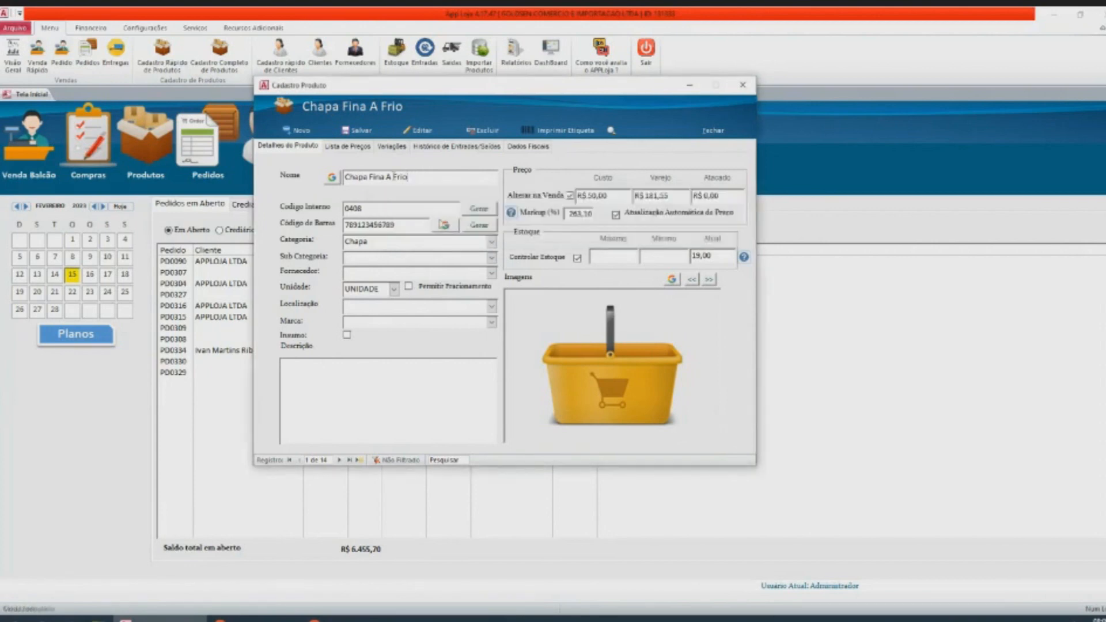
pyautogui.click(493, 258)
pyautogui.click(487, 271)
pyautogui.click(401, 272)
pyautogui.click(283, 253)
# Step: Examine the registered suppliers that can be assigned to the product
pyautogui.click(493, 274)
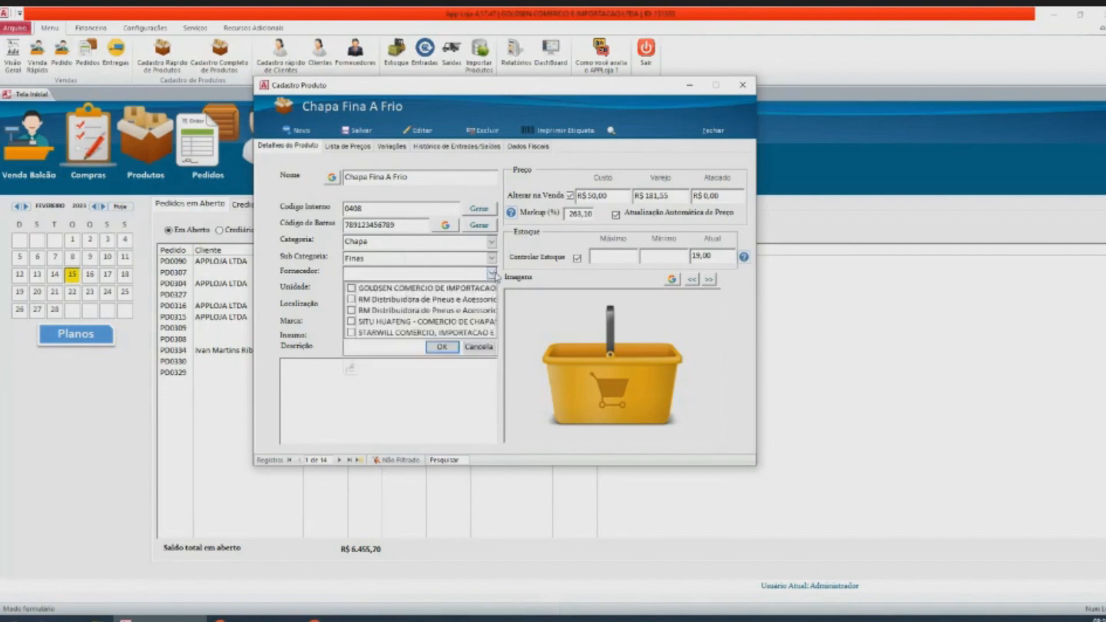
pyautogui.click(352, 299)
pyautogui.click(70, 294)
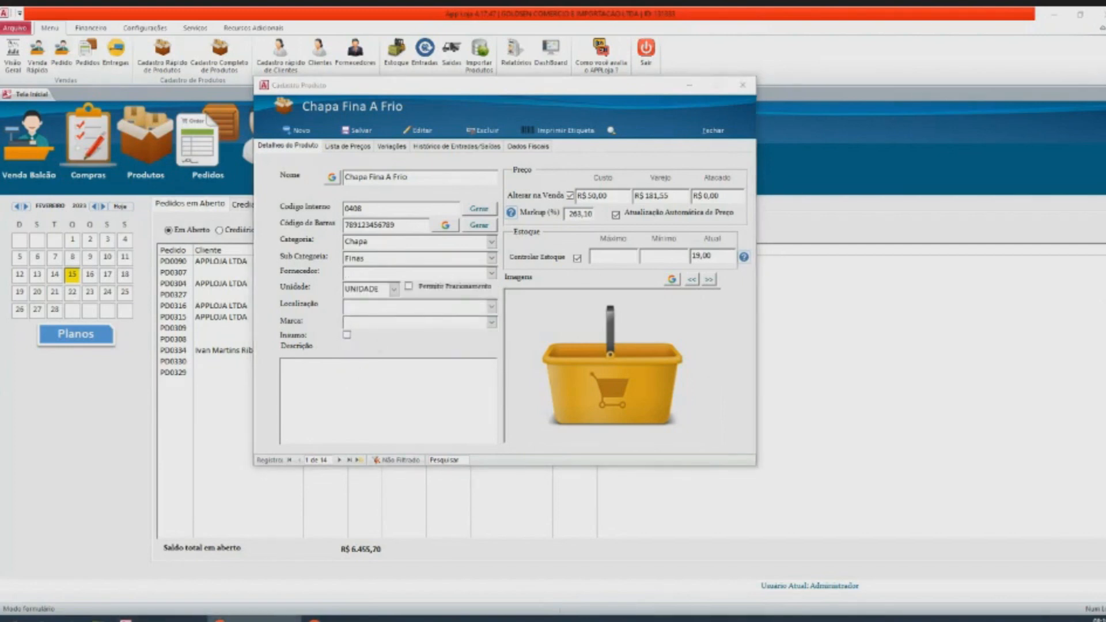
pyautogui.click(492, 274)
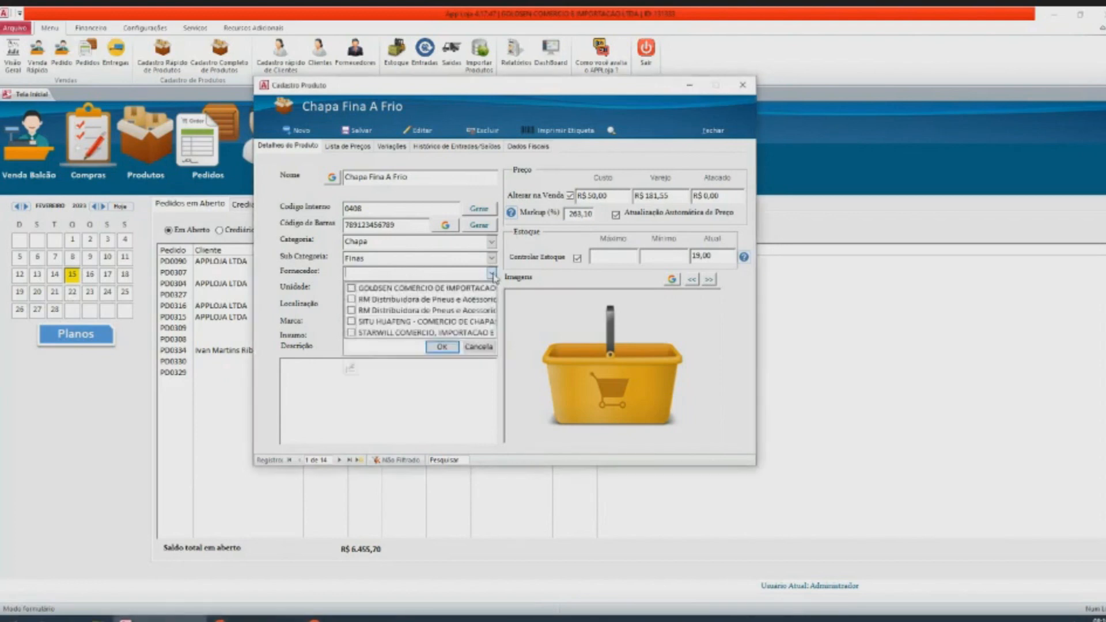
pyautogui.click(351, 288)
pyautogui.click(351, 299)
pyautogui.click(351, 288)
pyautogui.click(493, 275)
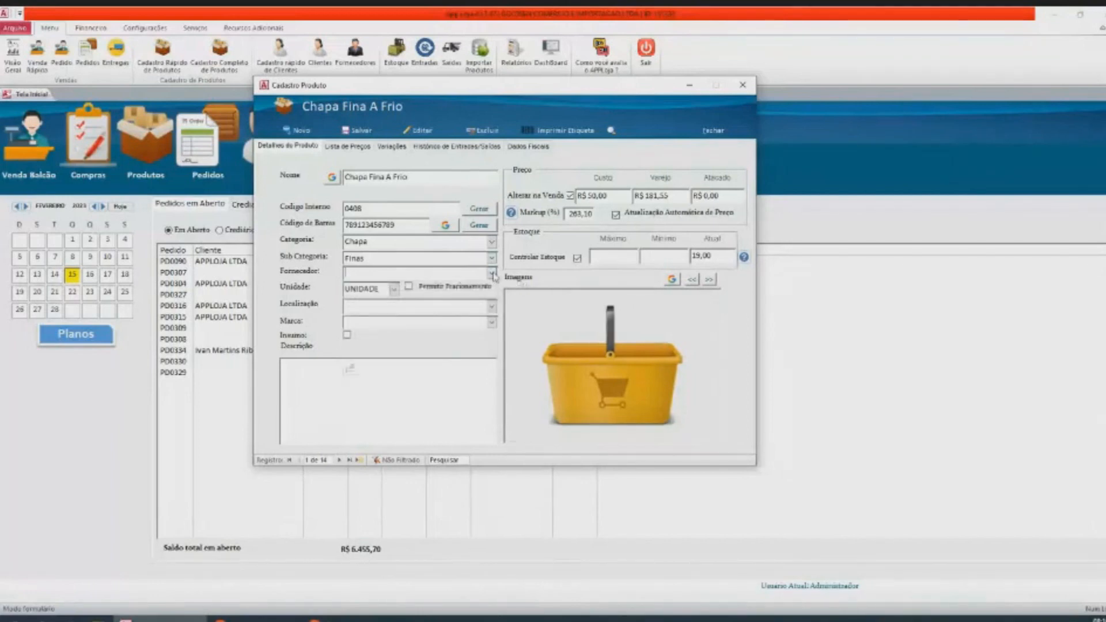
pyautogui.click(493, 276)
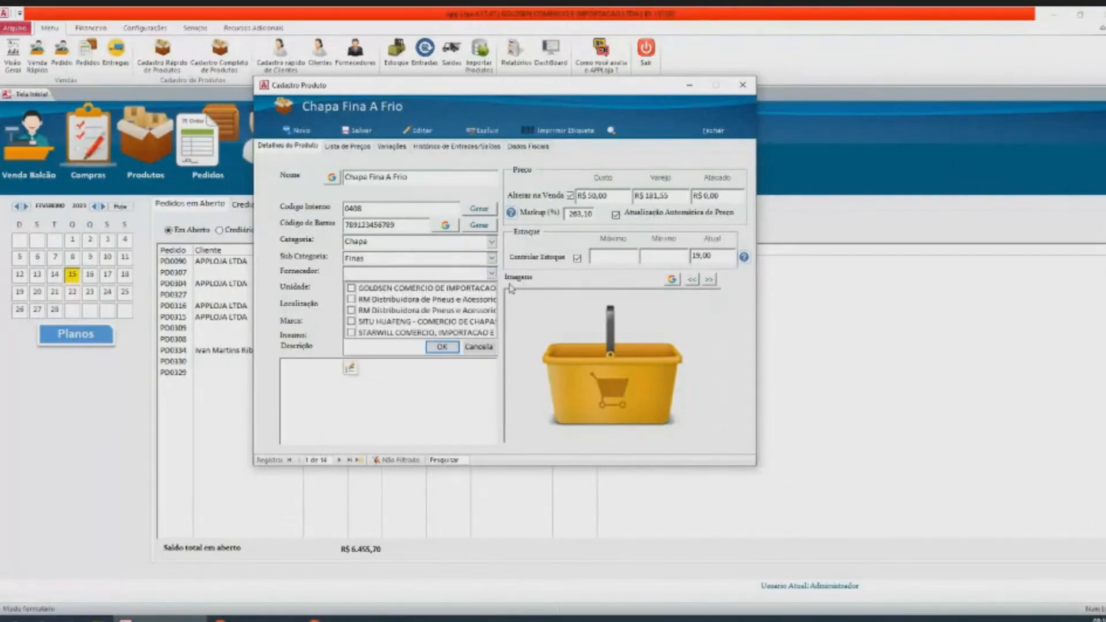
pyautogui.click(518, 278)
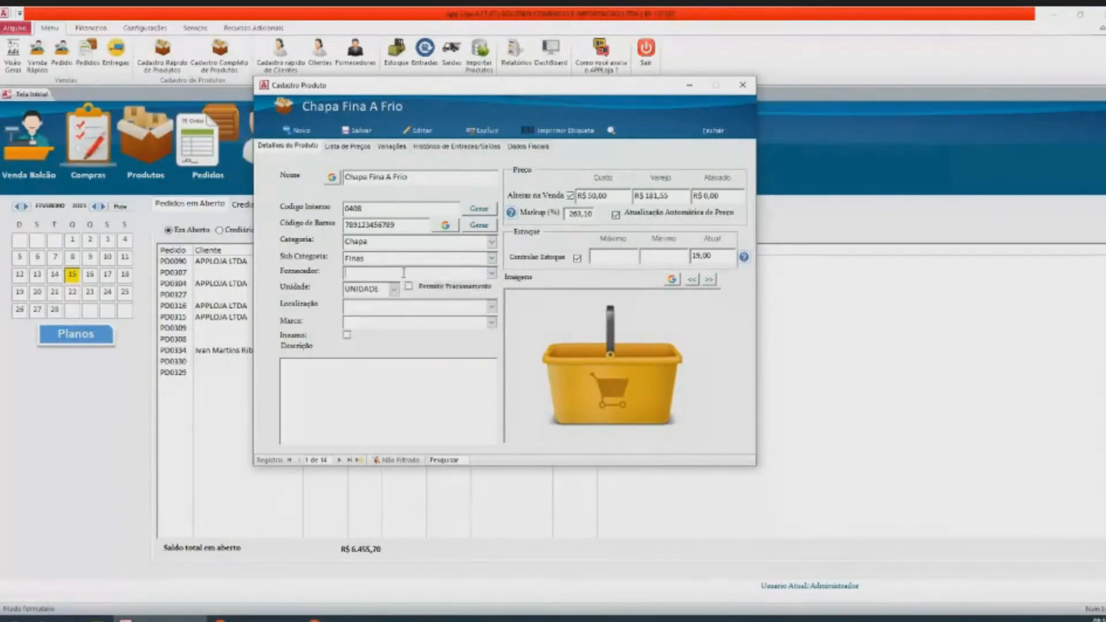
# Step: Register a new supplier named APPLoja from the product's supplier field
pyautogui.click(494, 274)
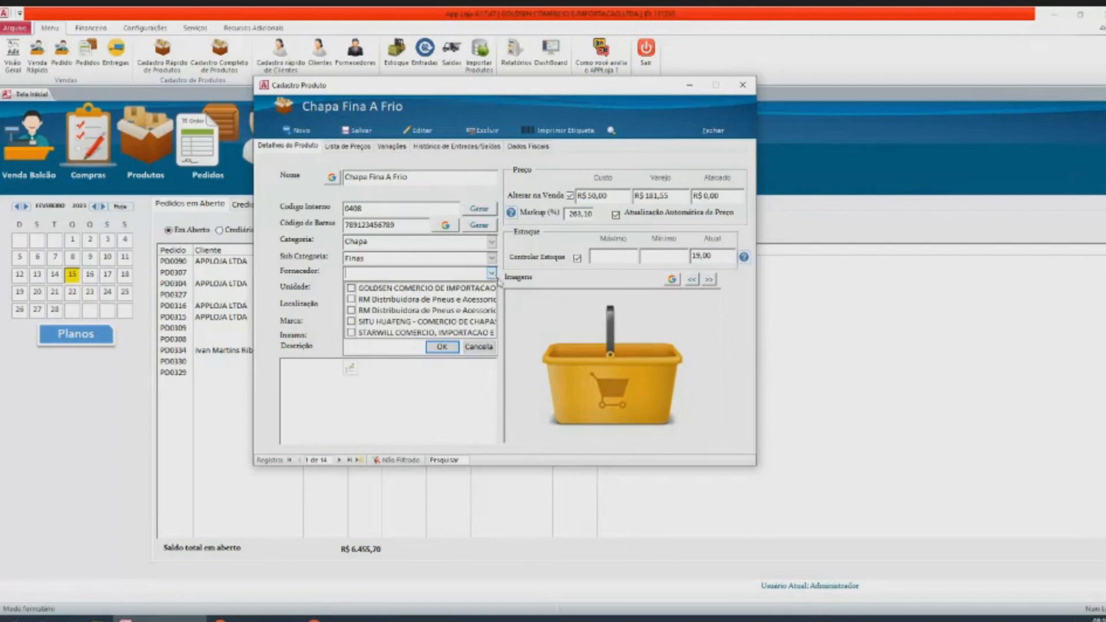
pyautogui.click(351, 369)
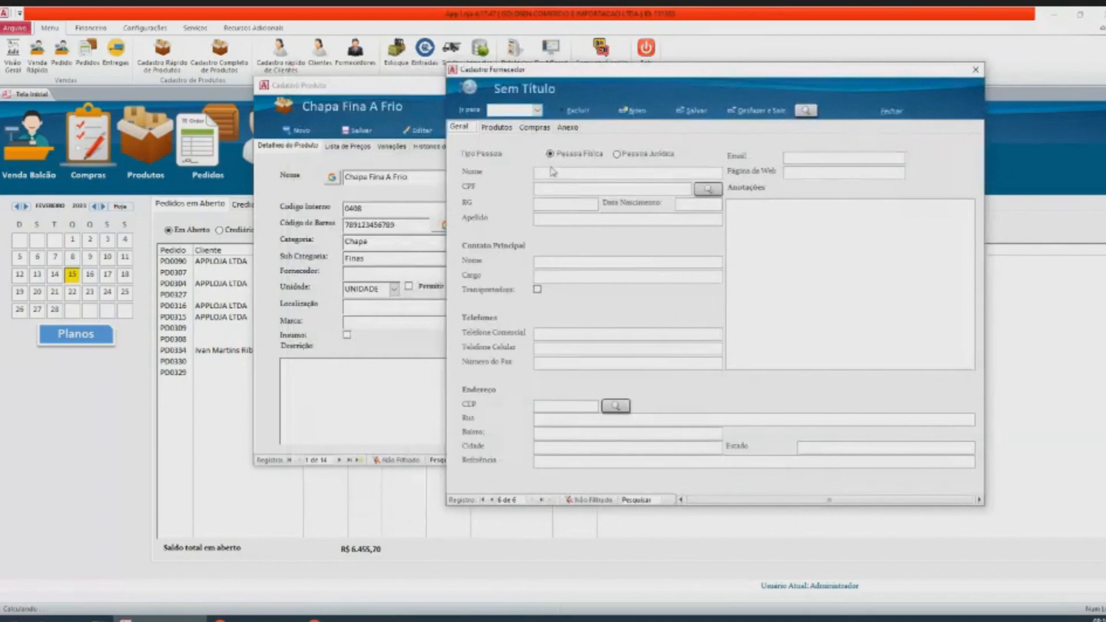
pyautogui.click(558, 174)
pyautogui.write('APPLOJA')
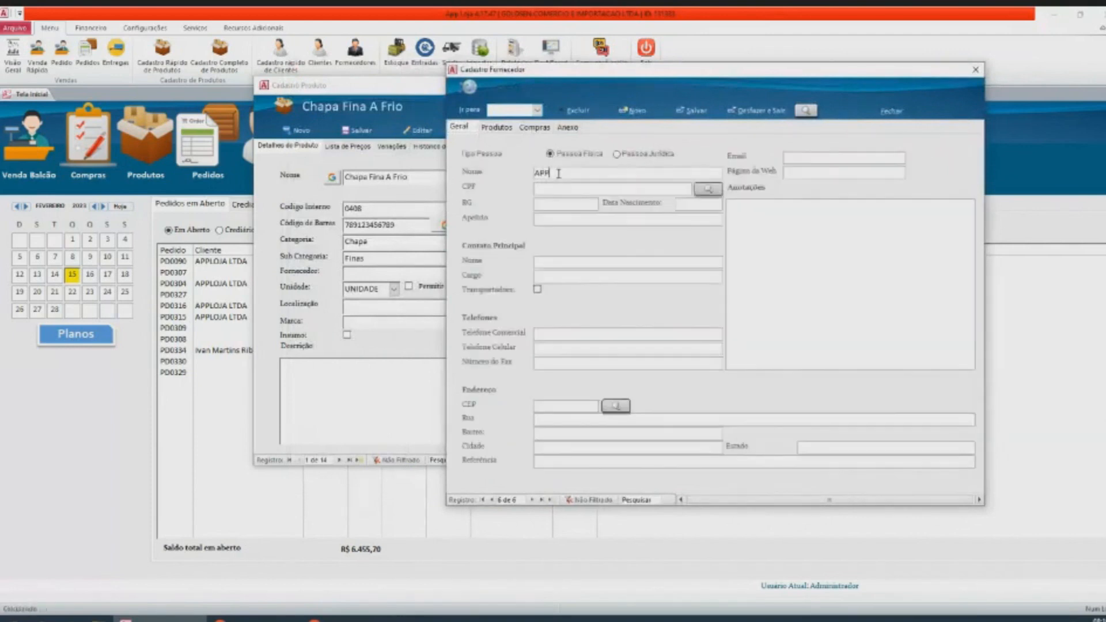
pyautogui.click(975, 69)
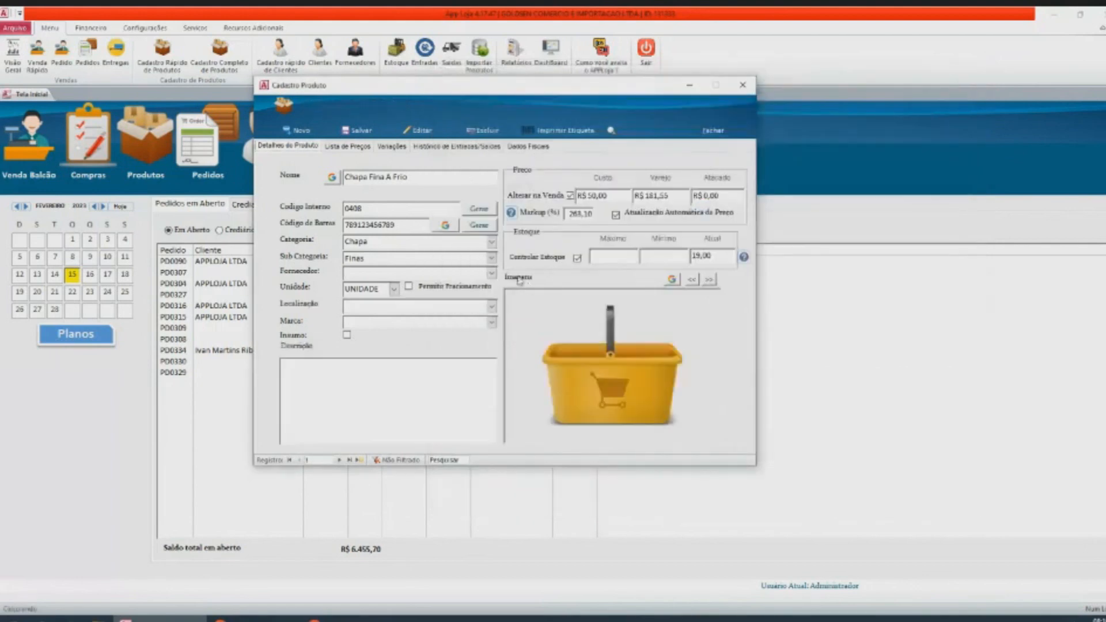
# Step: Assign APPLoja as the product's supplier
pyautogui.click(494, 274)
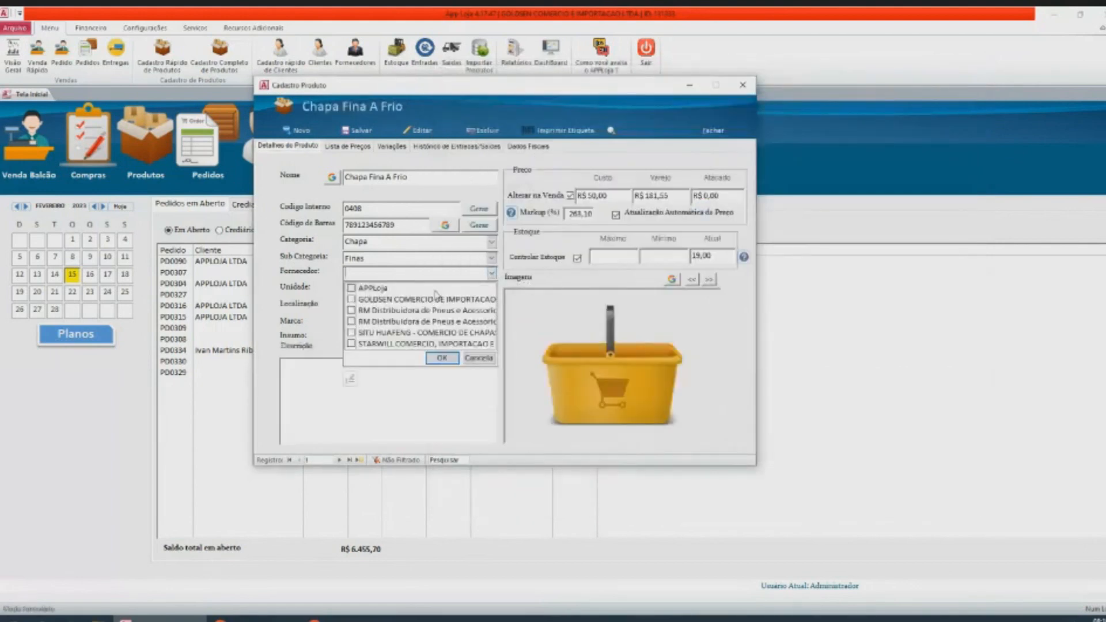
pyautogui.click(351, 288)
pyautogui.click(442, 357)
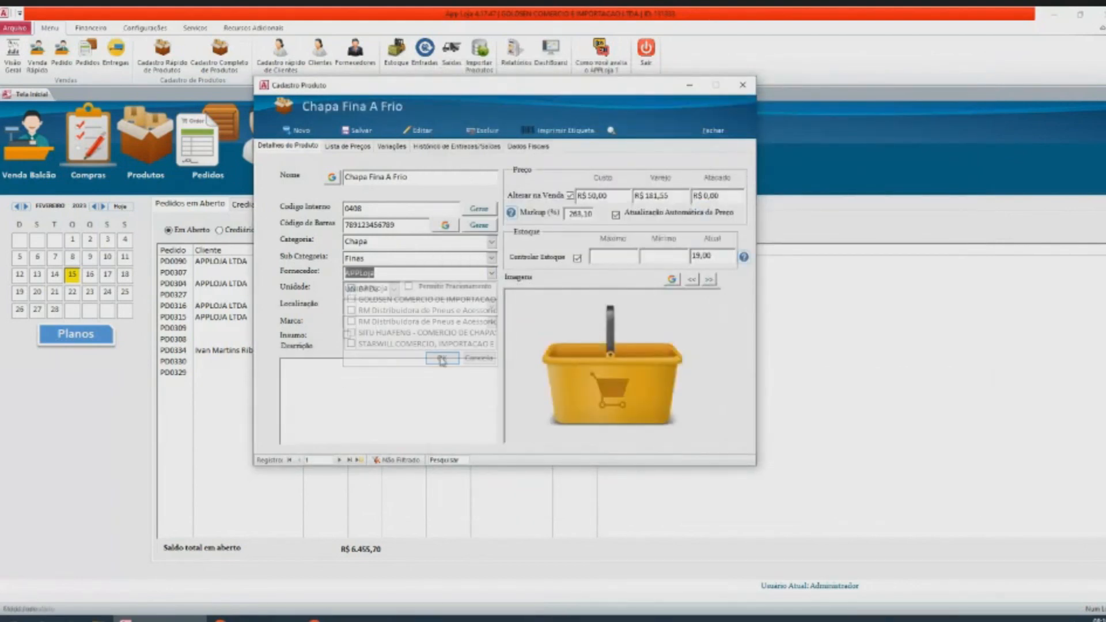
# Step: Set the product's location (Localização) to Prateira 1- A
pyautogui.click(492, 243)
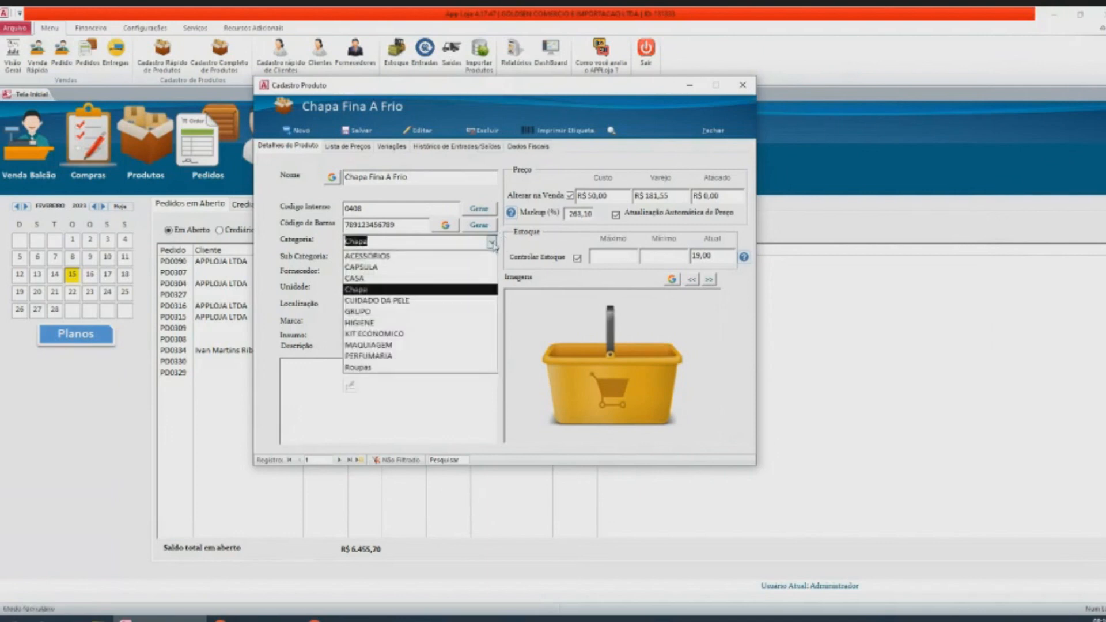
pyautogui.click(493, 243)
pyautogui.click(493, 308)
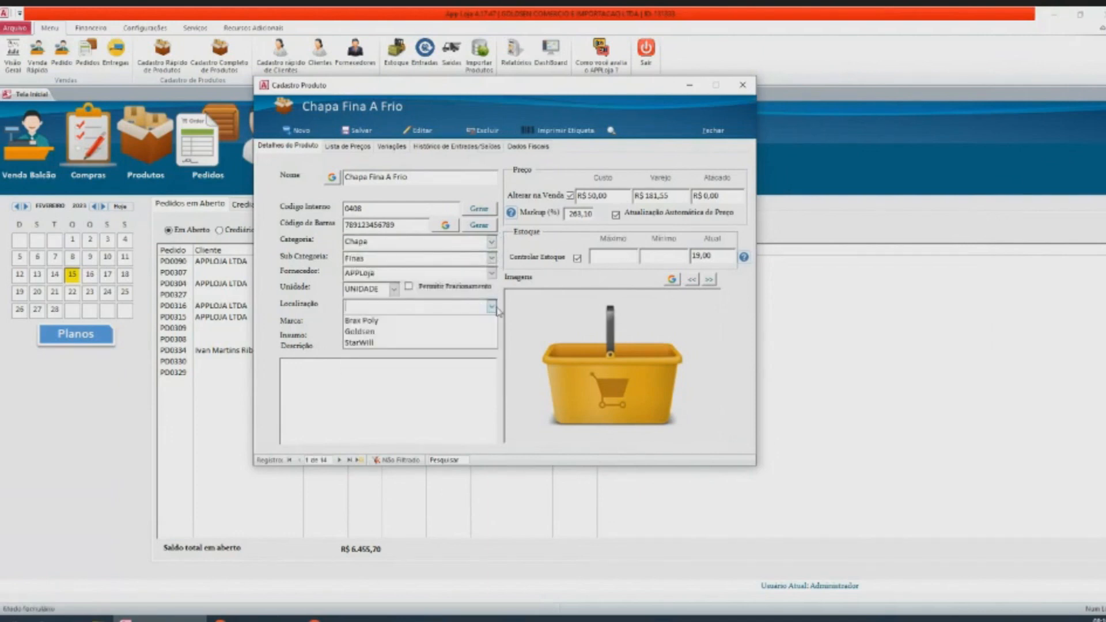
pyautogui.click(494, 307)
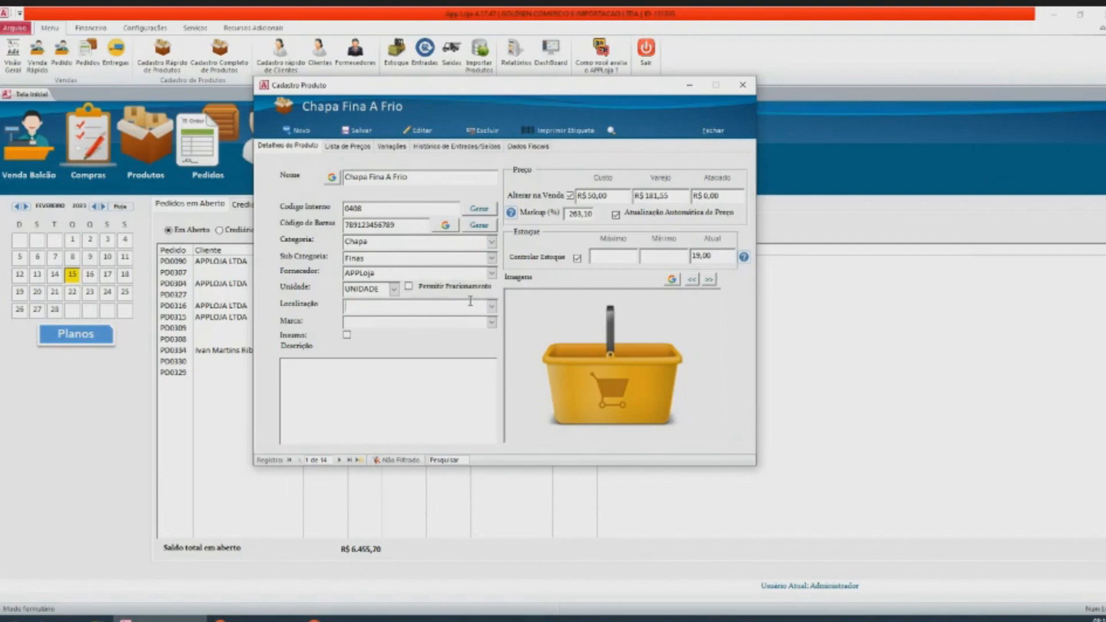
pyautogui.write('rateira 1- A')
# Step: Set the product's brand (Marca) to ACNEW and mark the product as Insumo
pyautogui.click(492, 322)
pyautogui.scroll(-2, 417, 404)
pyautogui.scroll(2, 417, 438)
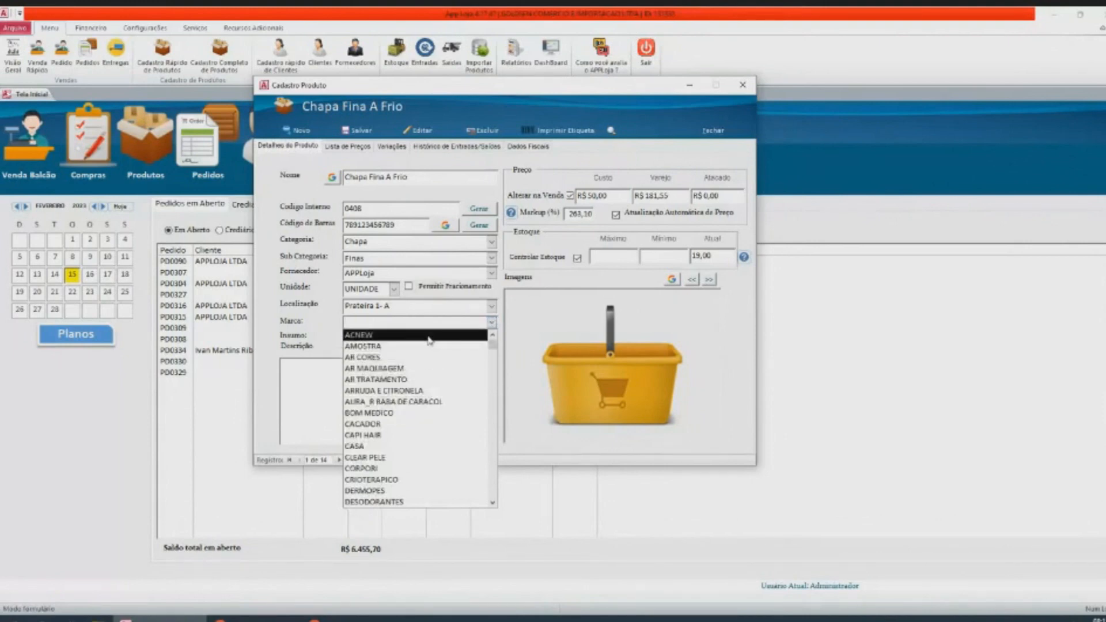
pyautogui.scroll(-5, 430, 341)
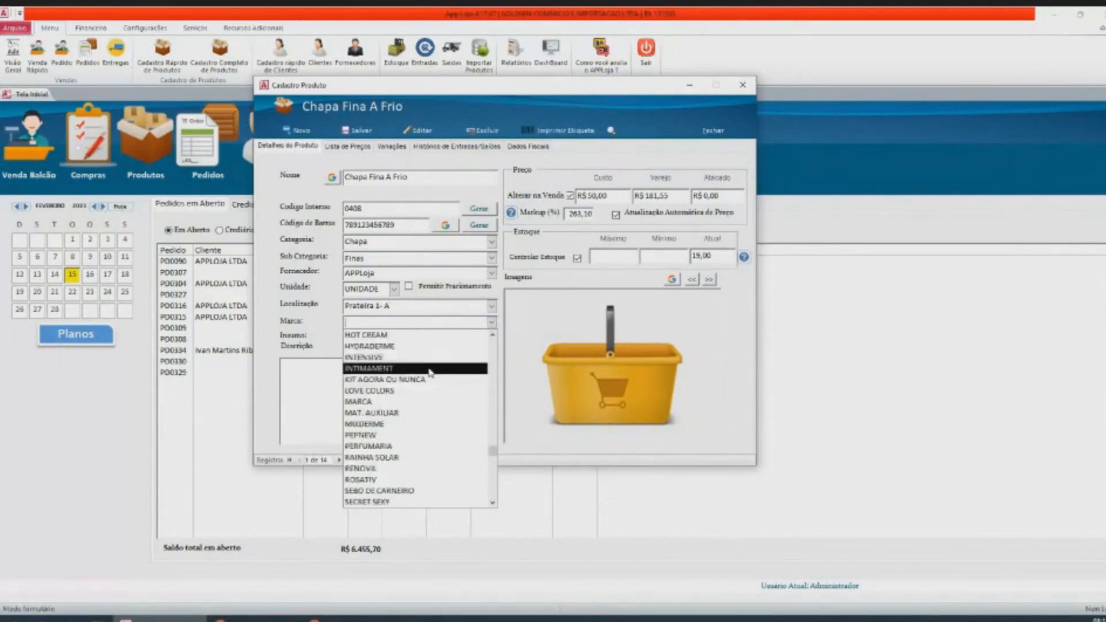
pyautogui.scroll(5, 429, 369)
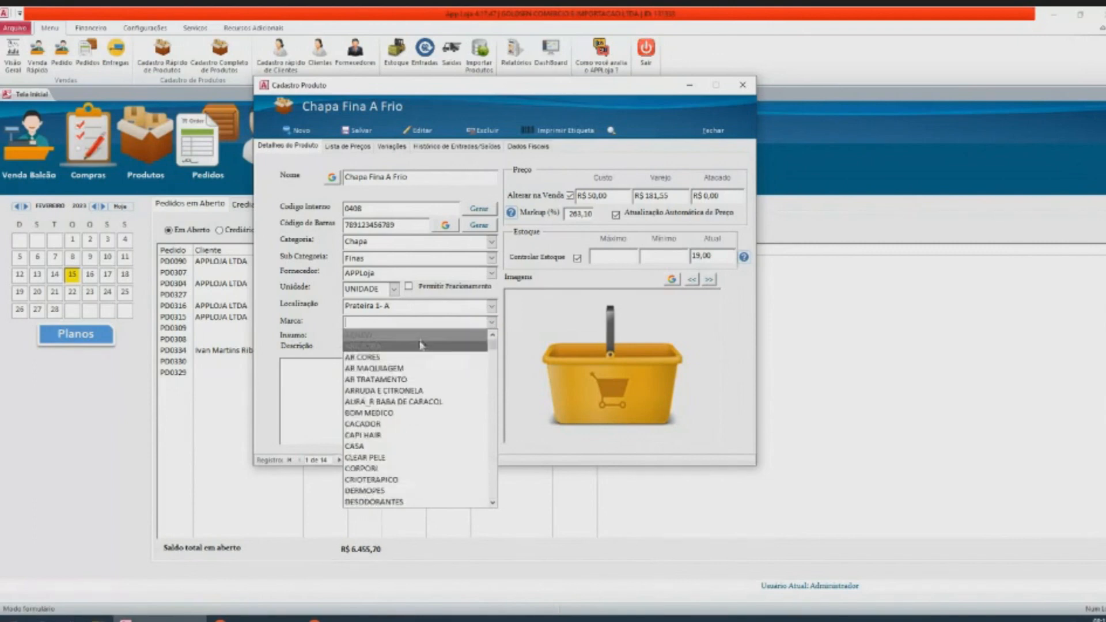
pyautogui.click(424, 346)
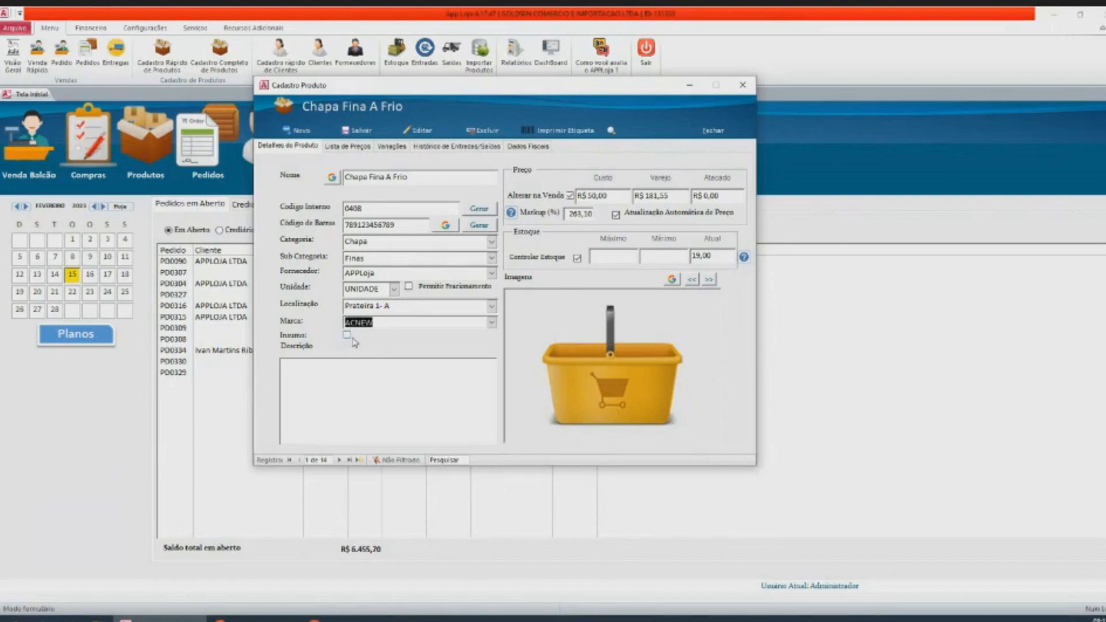
pyautogui.click(383, 396)
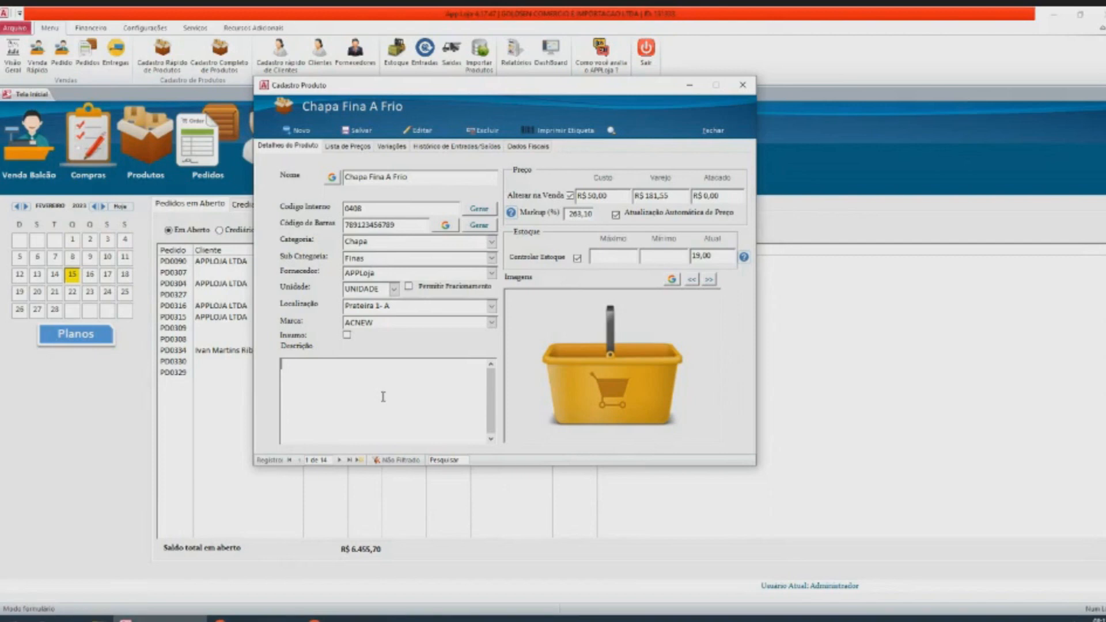
pyautogui.click(347, 335)
# Step: Re-enter the product's cost price (Custo) as R$ 50,00
pyautogui.click(612, 195)
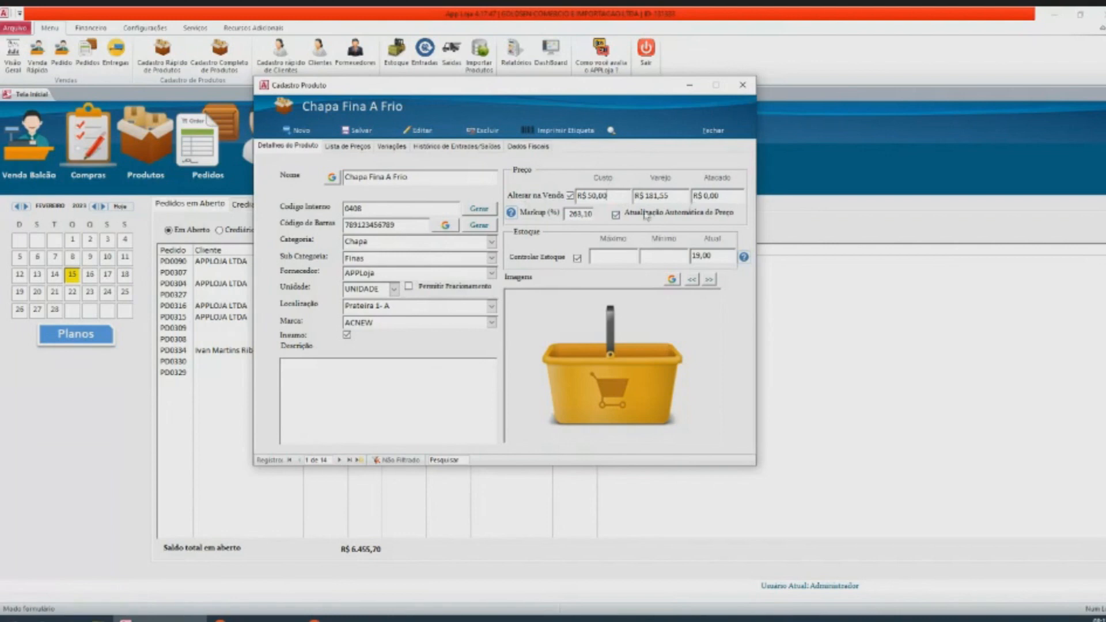
pyautogui.doubleClick(607, 200)
pyautogui.doubleClick(621, 198)
pyautogui.press('BackSpace')
pyautogui.write('50')
pyautogui.press('Tab')
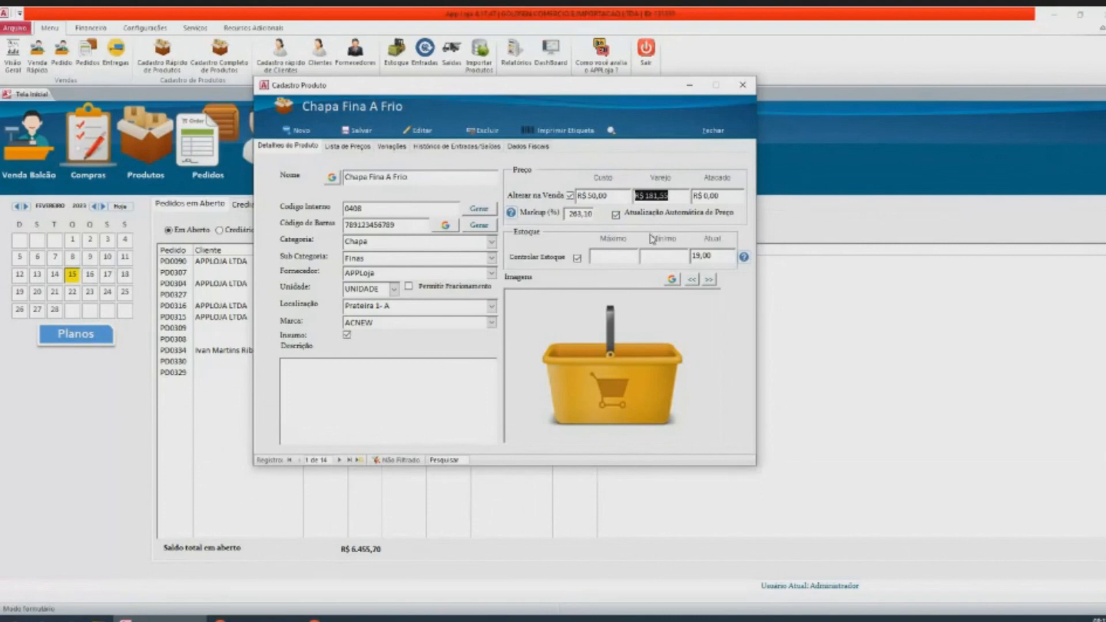
pyautogui.press('Tab')
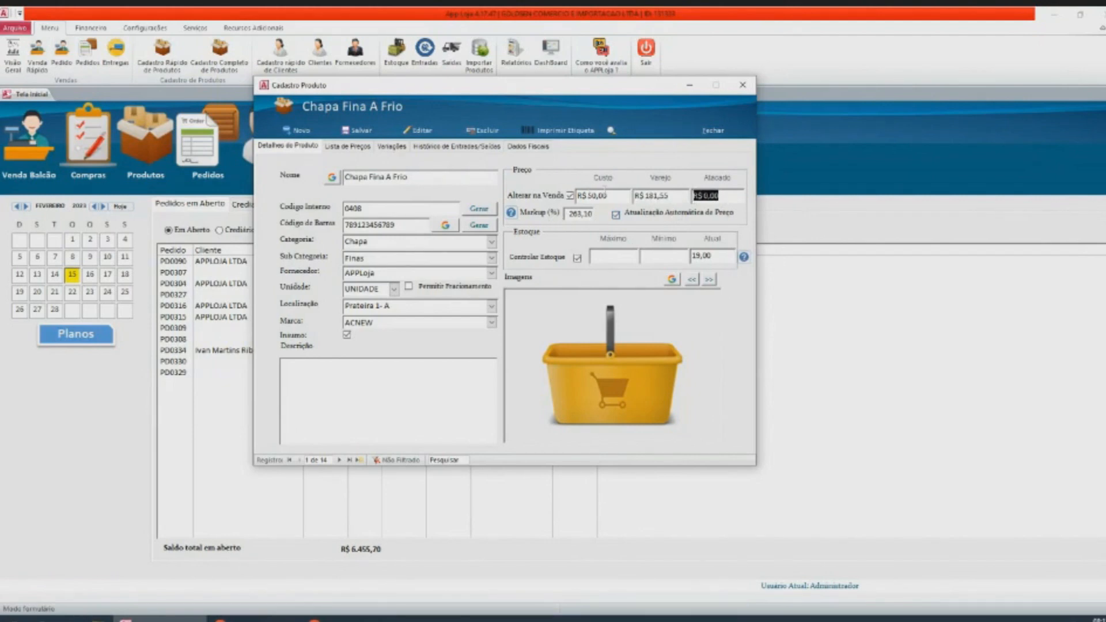
pyautogui.click(610, 196)
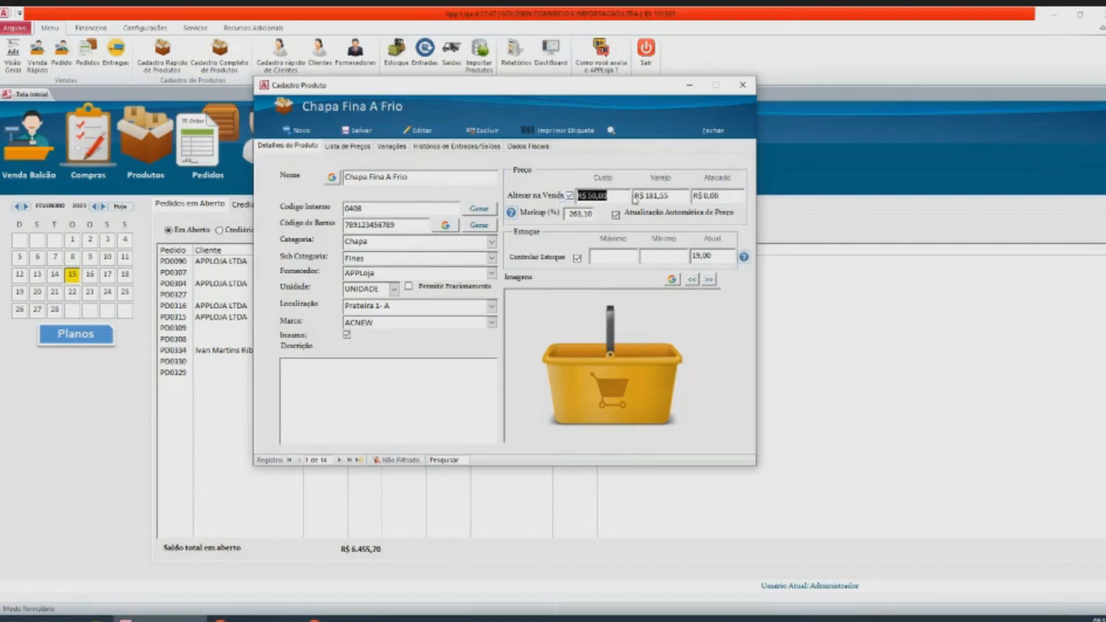
pyautogui.click(656, 196)
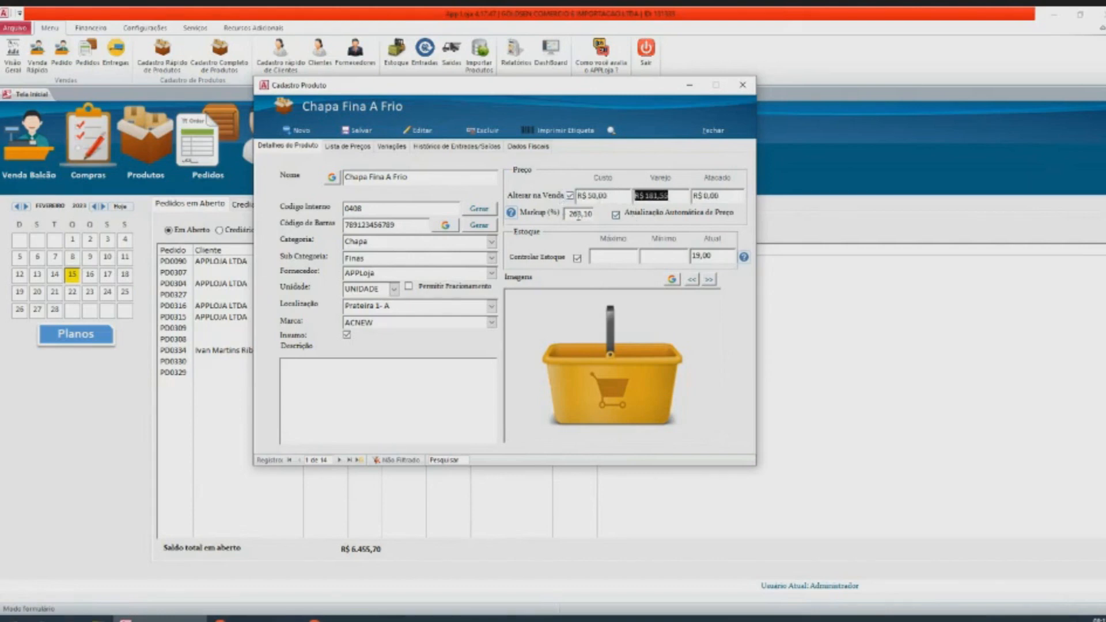
pyautogui.click(248, 619)
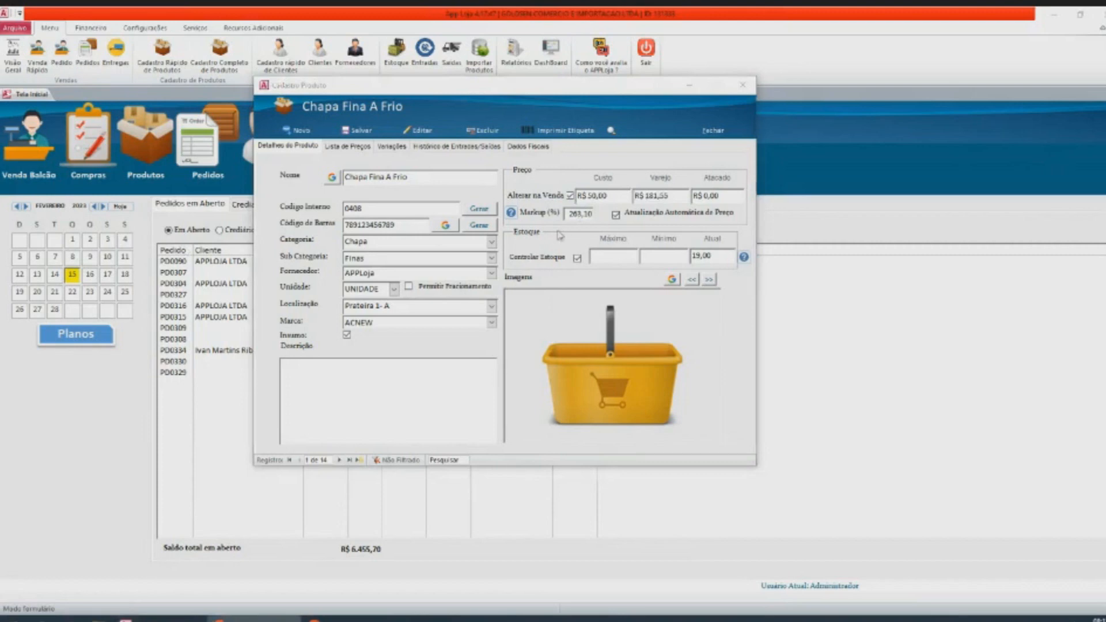
# Step: Set the product's markup to 100%
pyautogui.click(616, 197)
pyautogui.moveTo(568, 213); pyautogui.dragTo(598, 214)
pyautogui.press('Delete')
pyautogui.write('100')
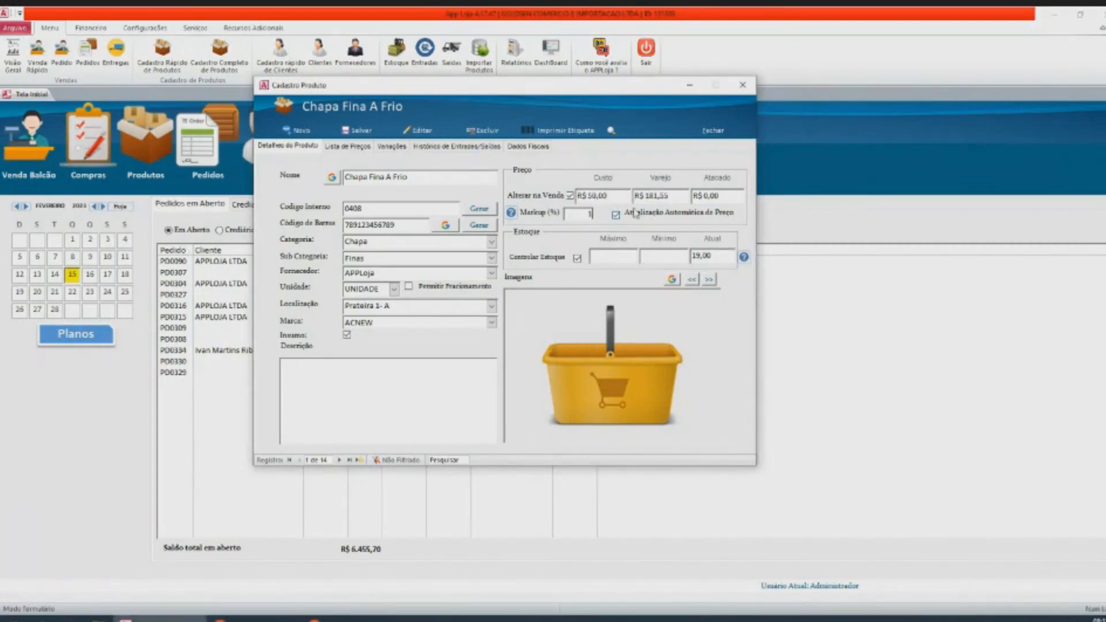
pyautogui.press('Return')
pyautogui.click(577, 215)
pyautogui.click(681, 199)
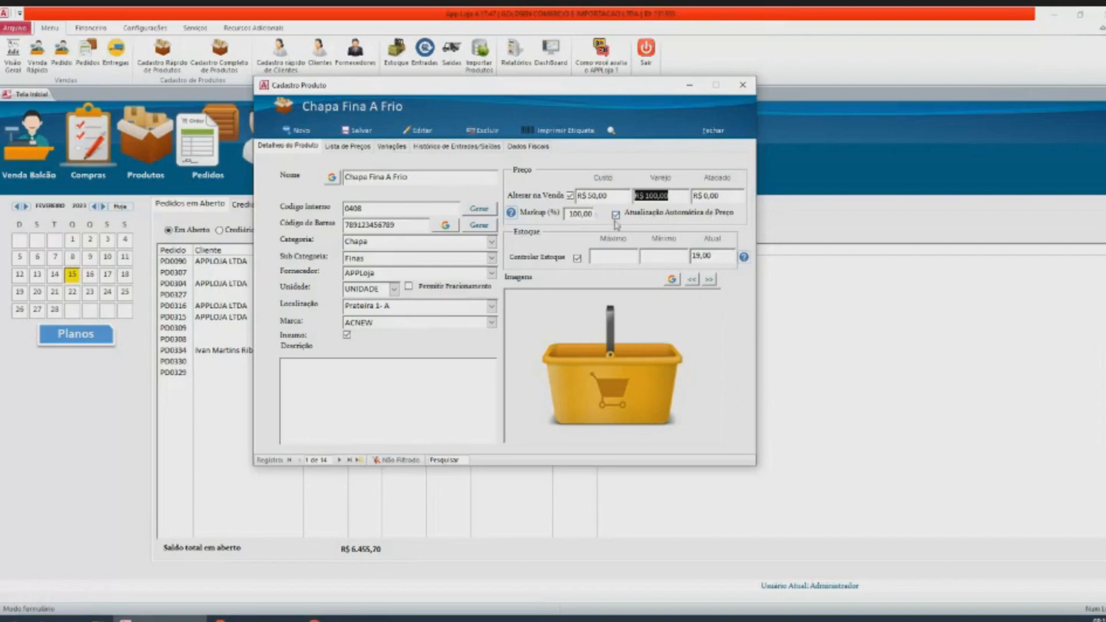
# Step: Set the cost price to R$ 75,00 with automatic price updating (Atualização Automática de Preço) enabled
pyautogui.click(657, 197)
pyautogui.click(631, 218)
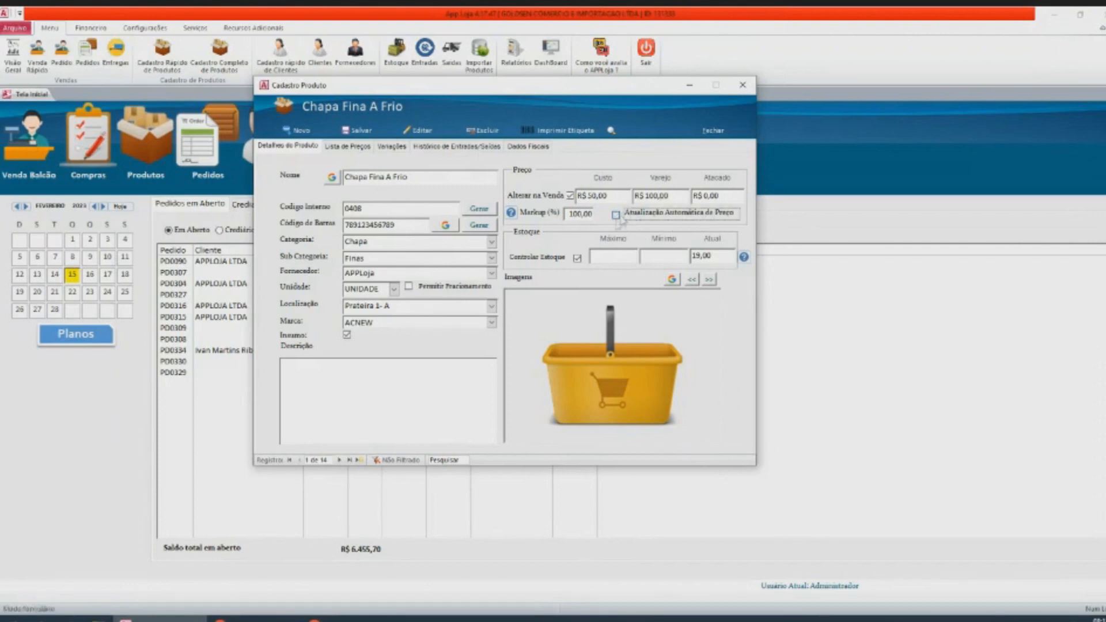
pyautogui.click(571, 196)
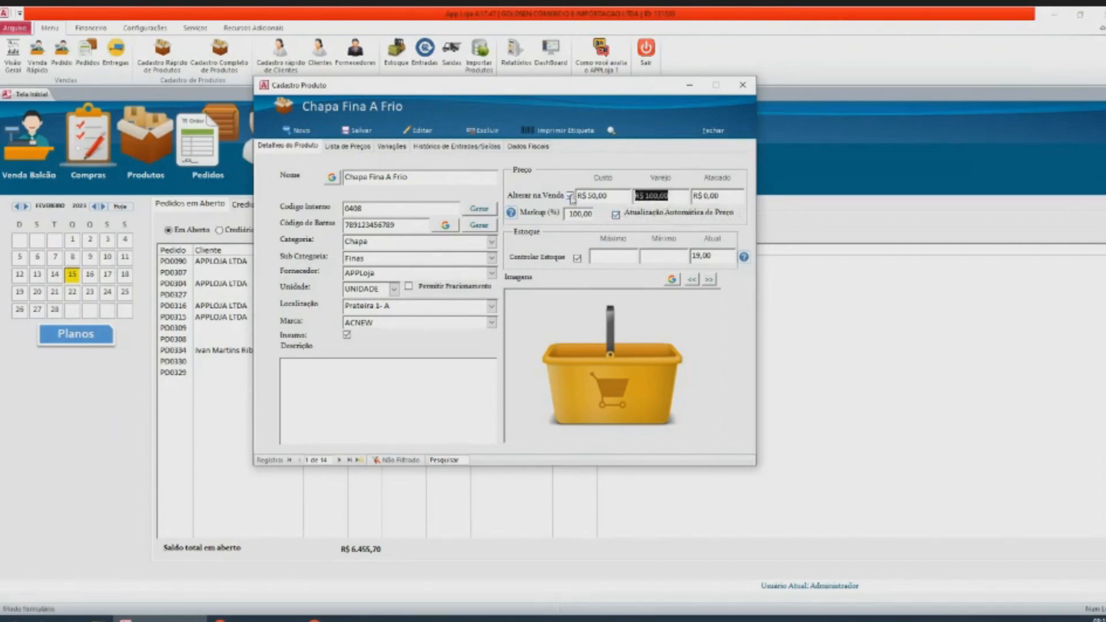
pyautogui.hotkey('shift', 'Tab')
pyautogui.write('75')
pyautogui.press('Tab')
# Step: Turn off automatic price updating and set the cost price to R$ 70,00
pyautogui.click(616, 215)
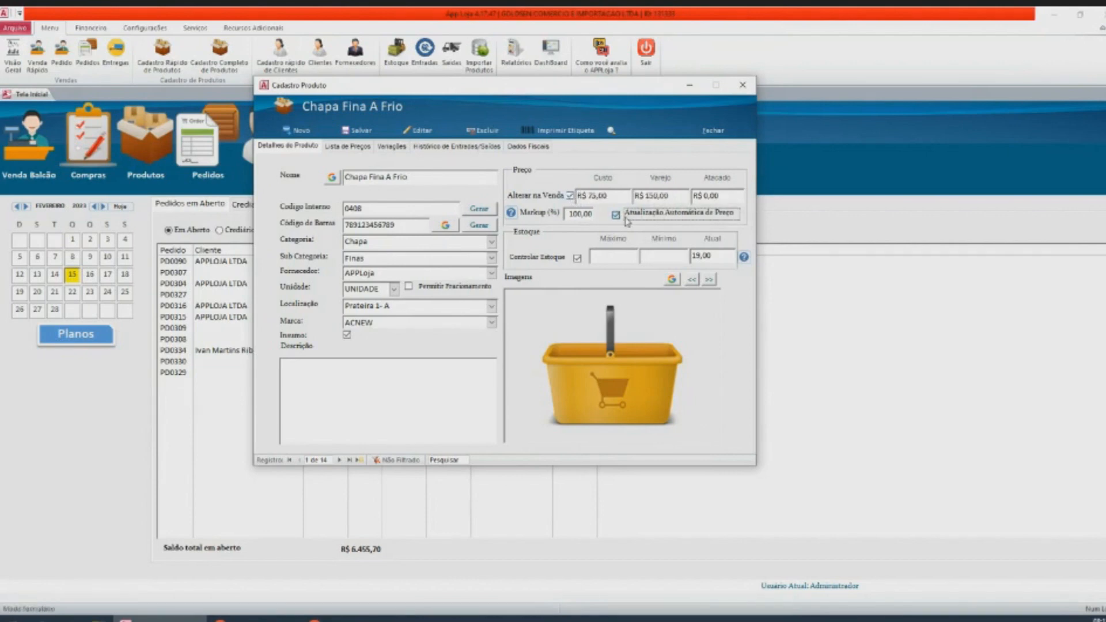
pyautogui.click(620, 199)
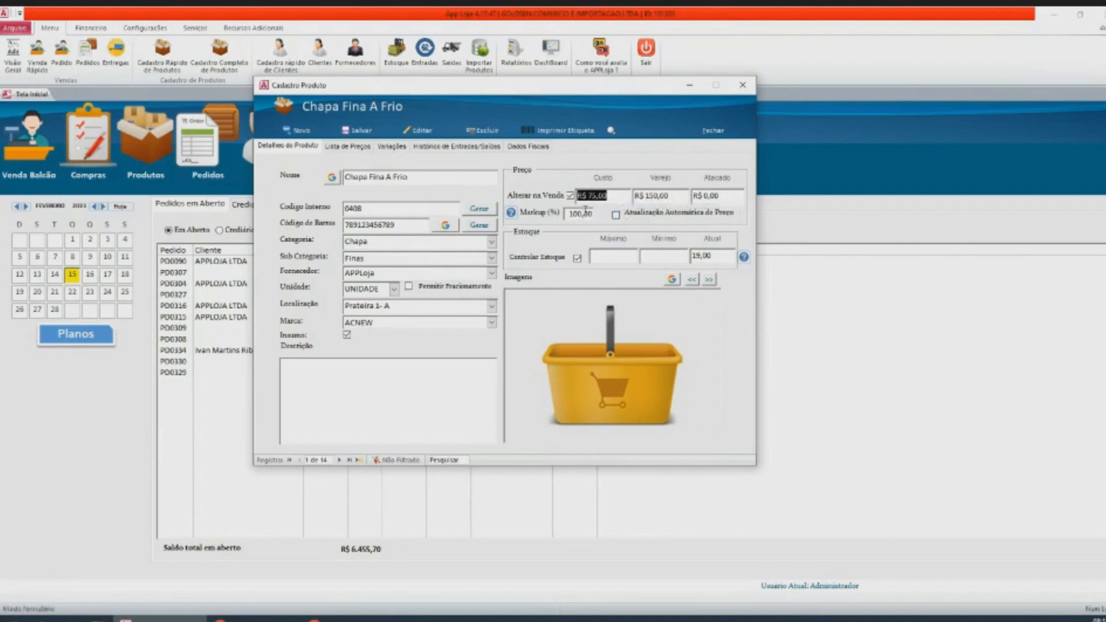
pyautogui.write('70')
pyautogui.press('Tab')
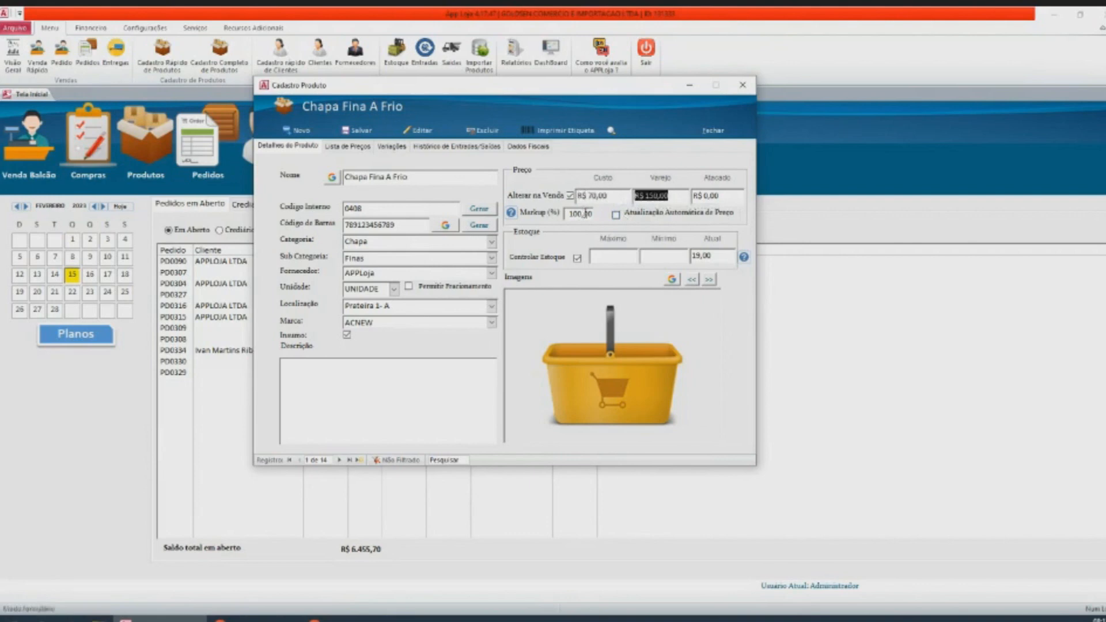
# Step: Turn automatic price updating back on and re-enter the cost price as R$ 70,00
pyautogui.click(623, 200)
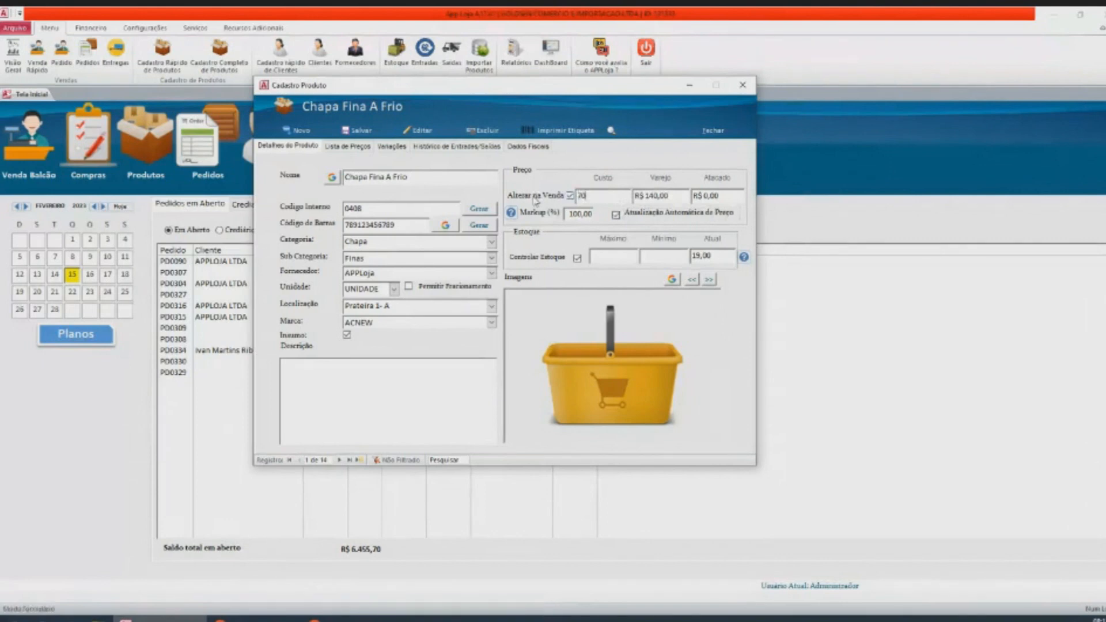
pyautogui.press('Tab')
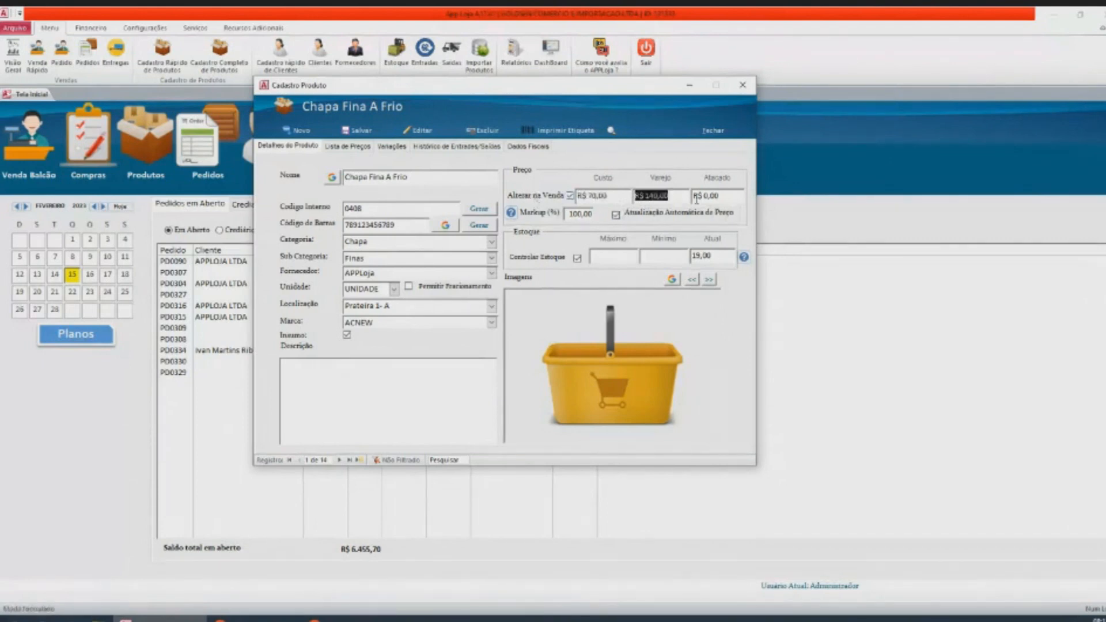
pyautogui.press('Tab')
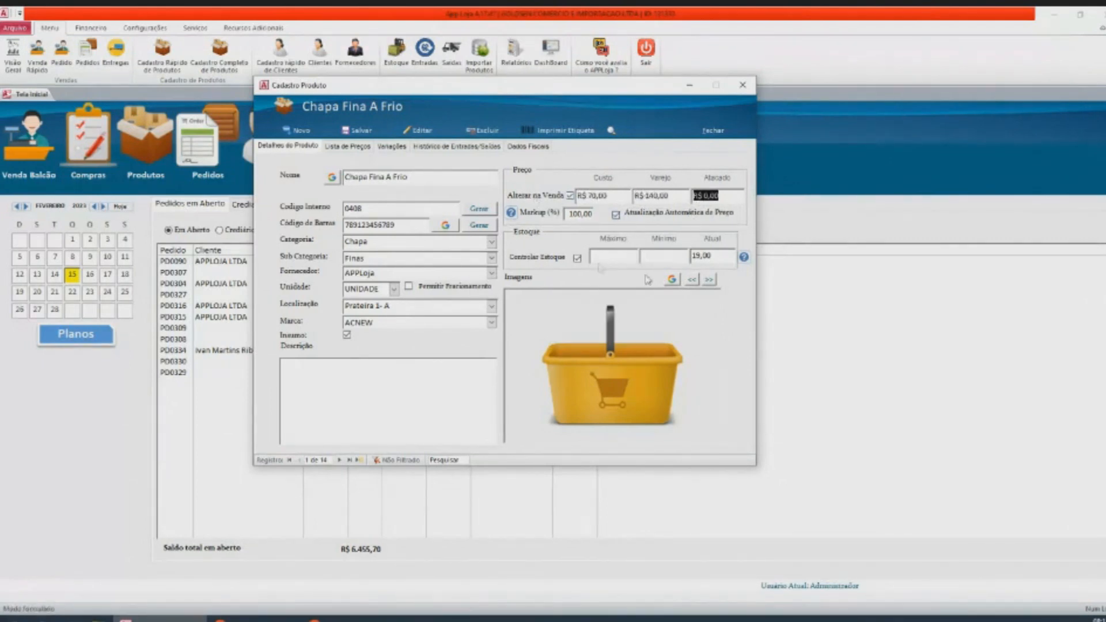
# Step: Check the retail and wholesale term-price fields in the product's price list, and return to the product details
pyautogui.click(706, 259)
pyautogui.click(729, 197)
pyautogui.click(350, 149)
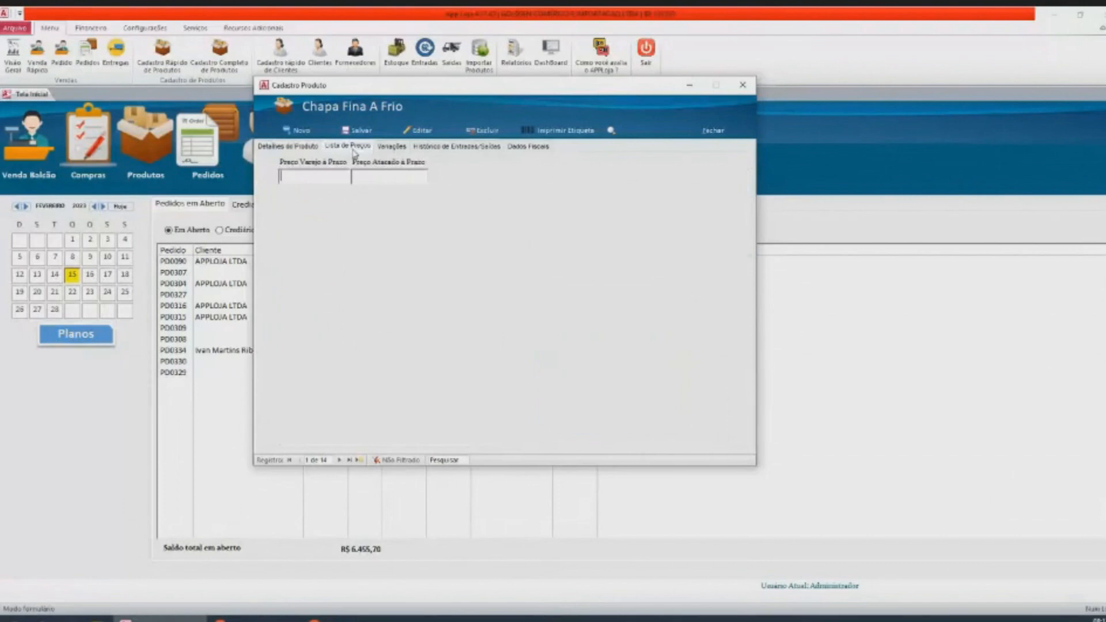
pyautogui.click(388, 178)
pyautogui.click(305, 148)
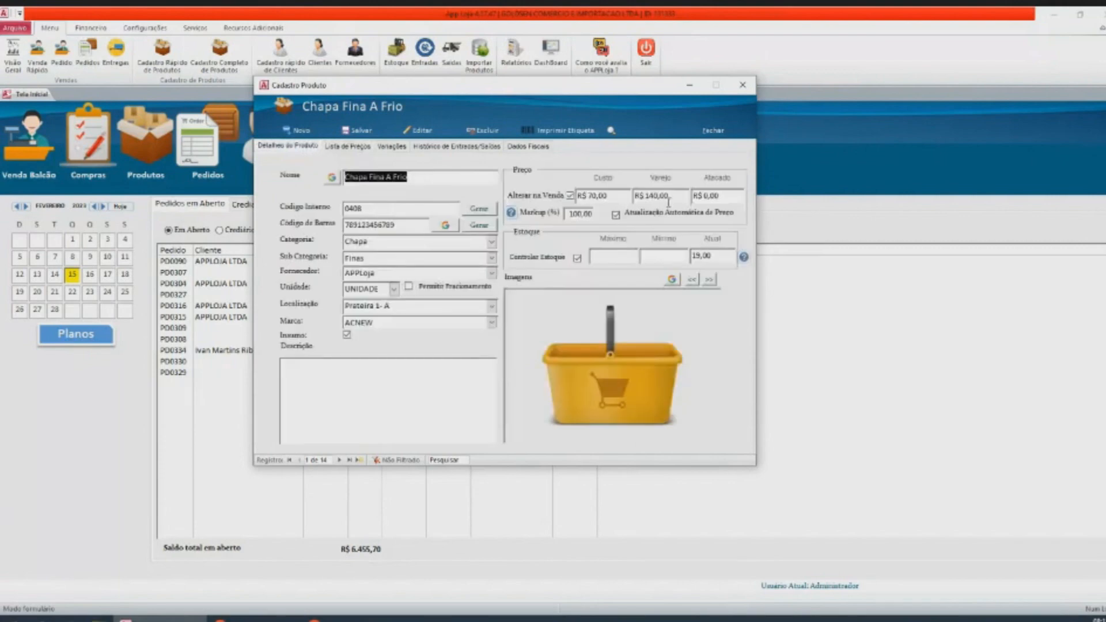
# Step: Set the product's maximum stock to 100 and its minimum stock to 20
pyautogui.click(617, 254)
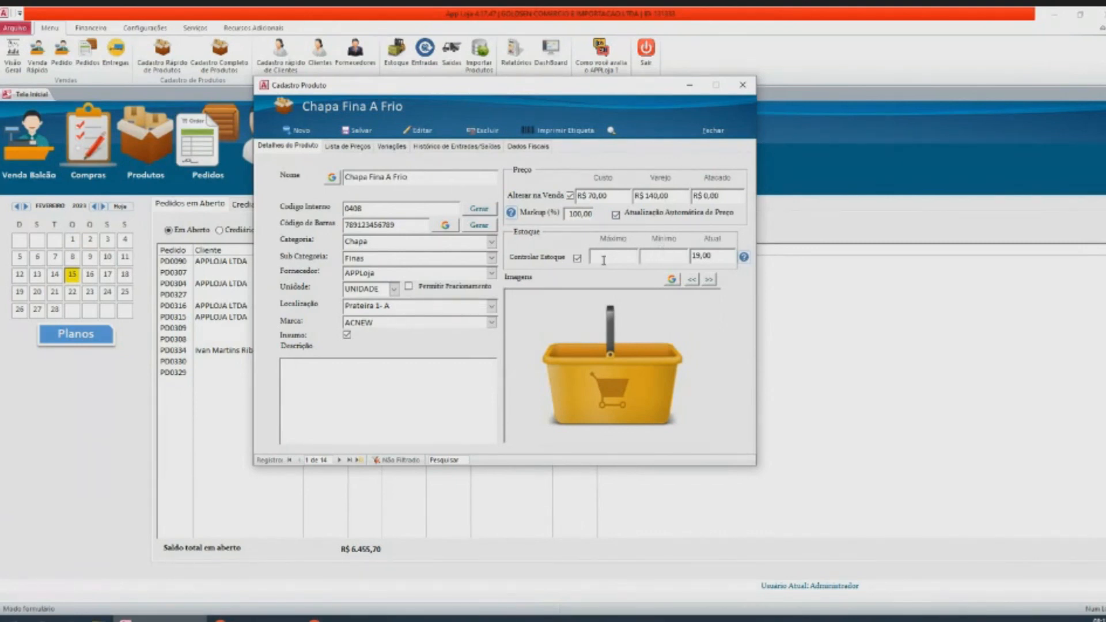
pyautogui.write('100')
pyautogui.press('Tab')
pyautogui.write('20')
pyautogui.press('Tab')
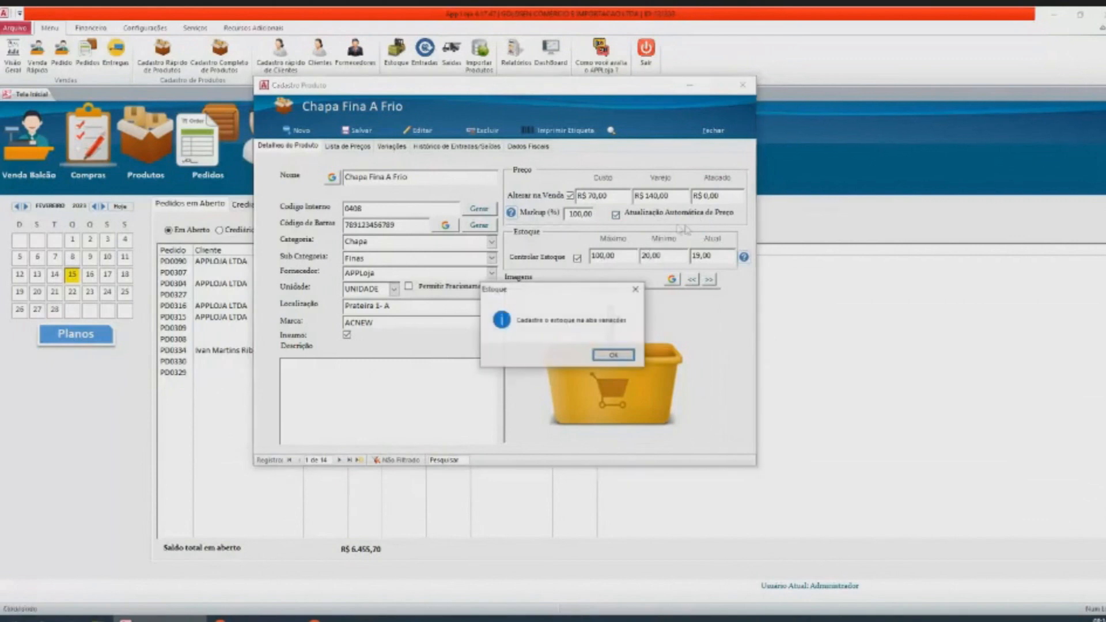
pyautogui.click(613, 355)
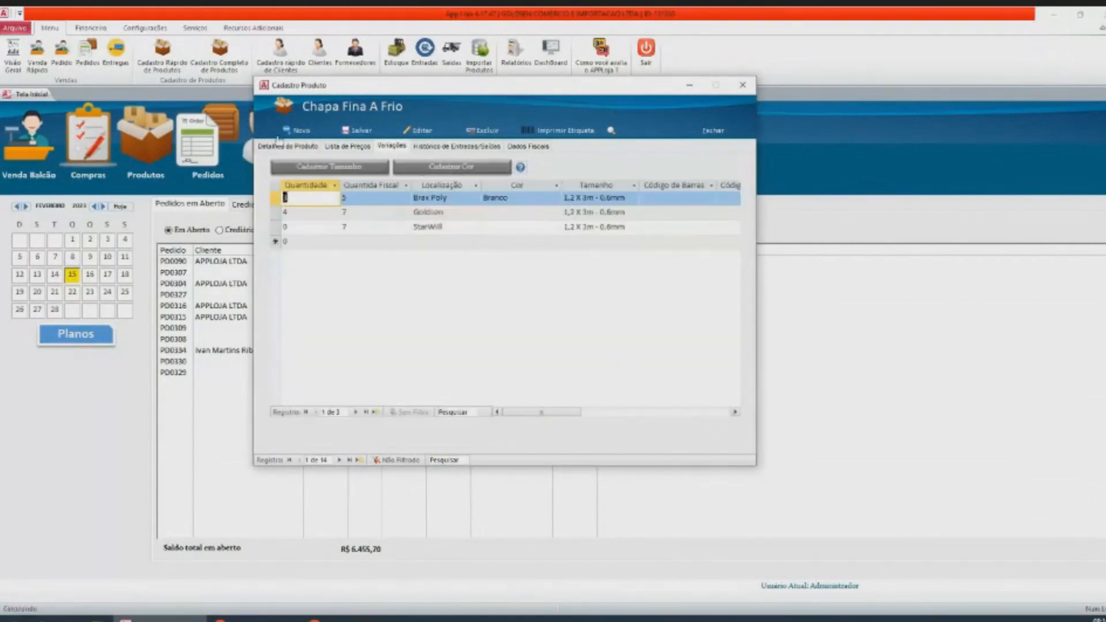
# Step: Move the fiscal quantity column to the end of the product's variations table
pyautogui.click(274, 146)
pyautogui.click(385, 148)
pyautogui.click(369, 185)
pyautogui.moveTo(369, 185); pyautogui.dragTo(646, 215)
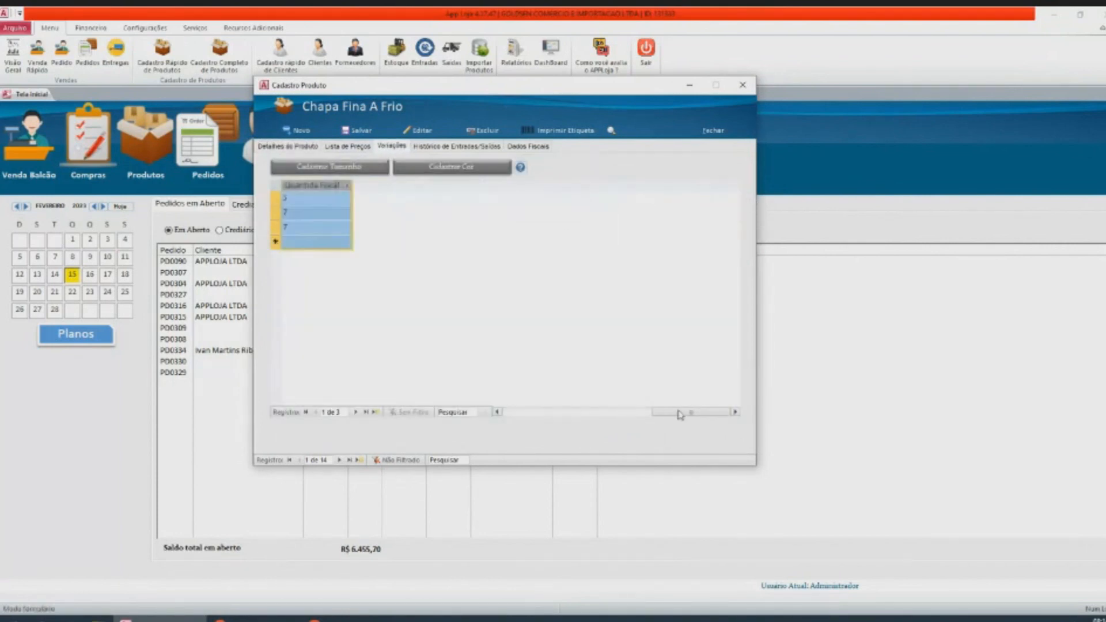
pyautogui.moveTo(680, 413); pyautogui.dragTo(504, 415)
pyautogui.click(305, 198)
pyautogui.doubleClick(305, 198)
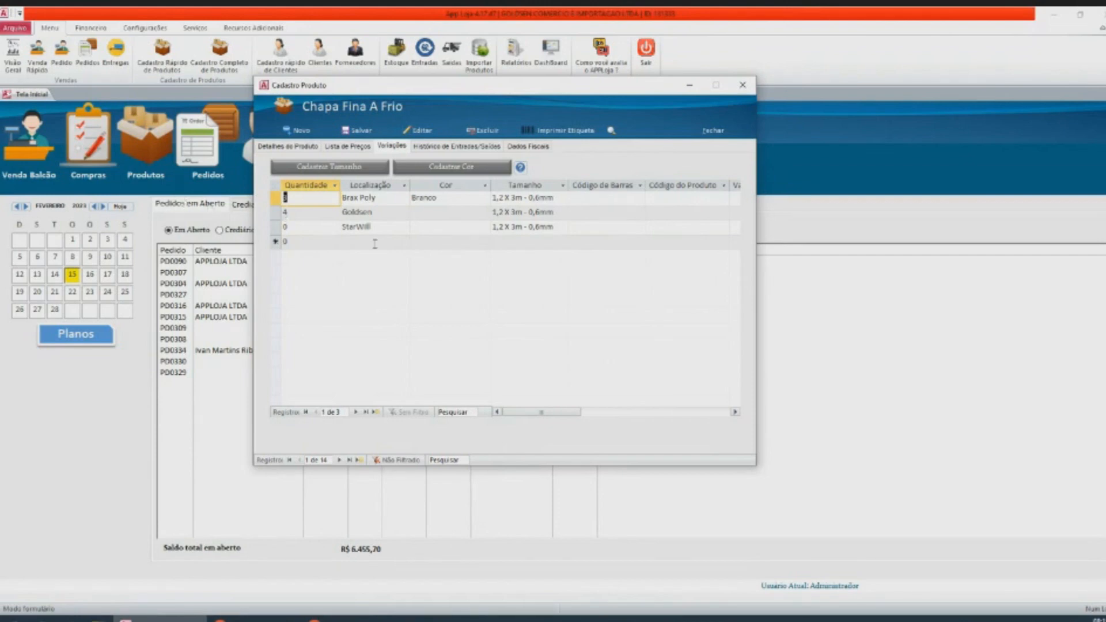
# Step: Move the Localização column out from beside Quantidade to the end of the variations table
pyautogui.click(372, 185)
pyautogui.moveTo(375, 190)
pyautogui.mouseDown()
pyautogui.moveTo(734, 193)
pyautogui.moveTo(597, 207)
pyautogui.mouseUp()
pyautogui.moveTo(691, 412); pyautogui.dragTo(536, 423)
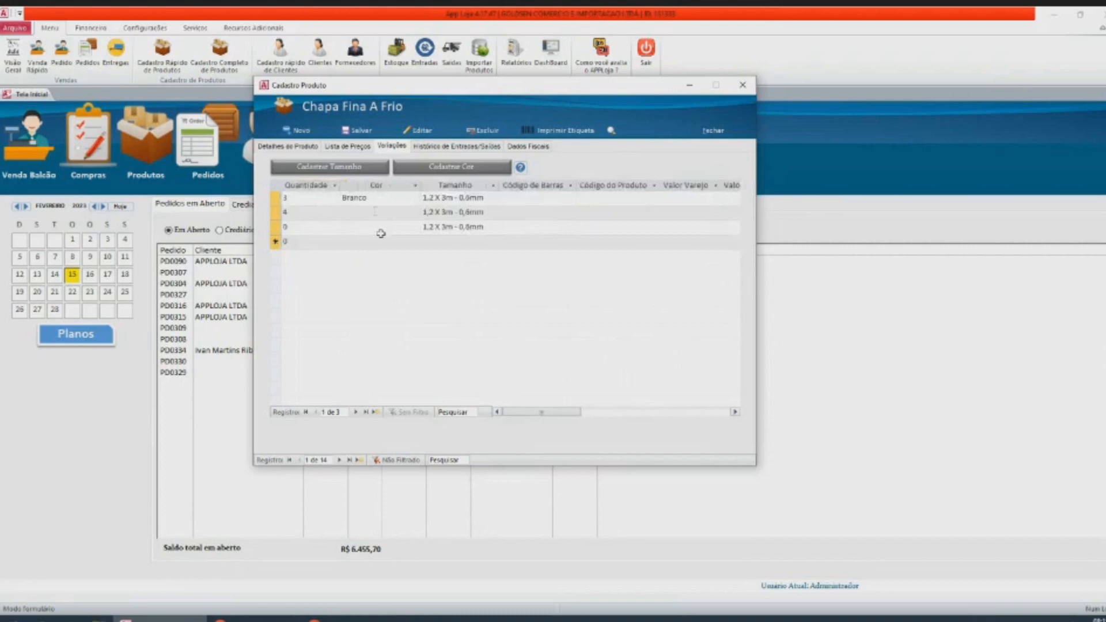
# Step: Delete the two variations without a colour and set the quantity of the Branco variation to 10
pyautogui.click(375, 212)
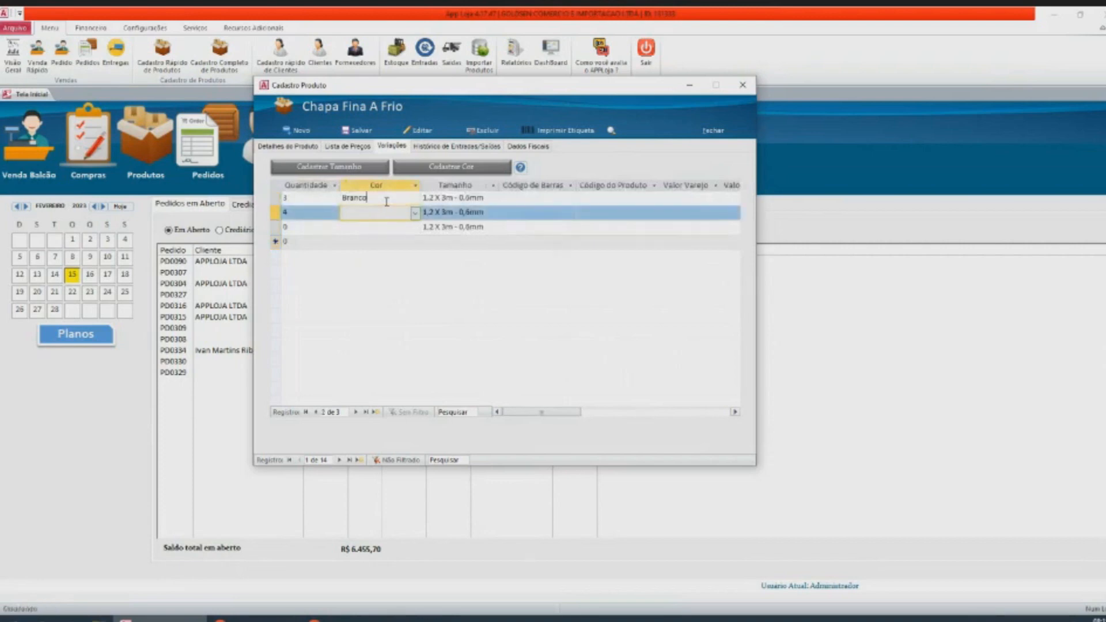
pyautogui.click(391, 198)
pyautogui.press('Down')
pyautogui.moveTo(275, 212); pyautogui.dragTo(281, 228)
pyautogui.press('Delete')
pyautogui.press('Up')
pyautogui.write('10')
pyautogui.press('Tab')
# Step: Examine the sizes (Tamanho) available for the Branco variation
pyautogui.click(487, 198)
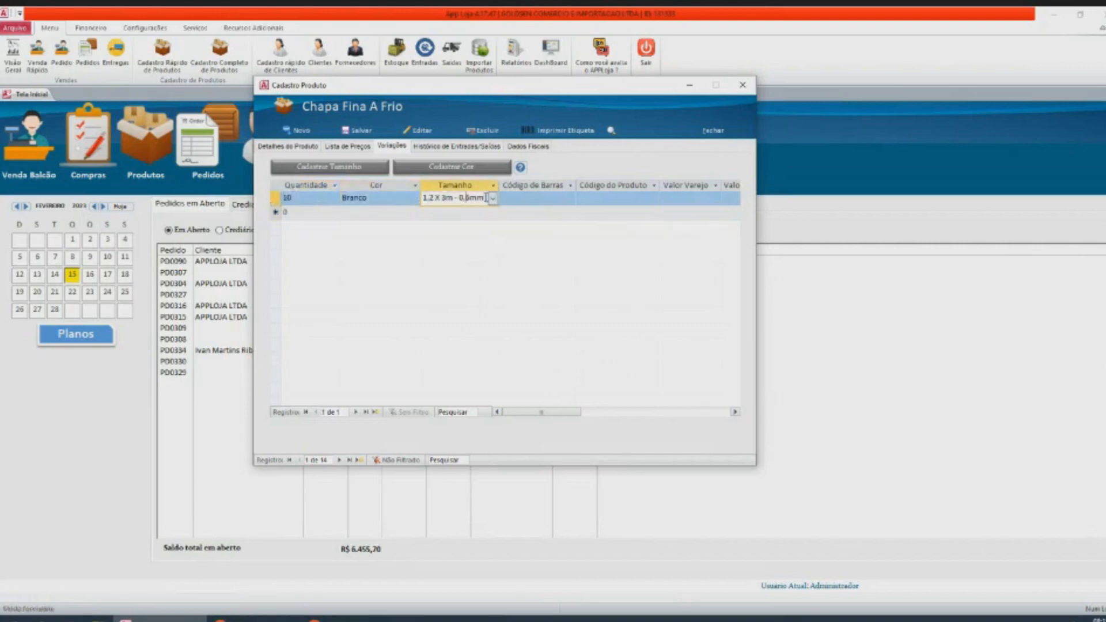
pyautogui.click(493, 198)
pyautogui.click(493, 198)
pyautogui.click(493, 199)
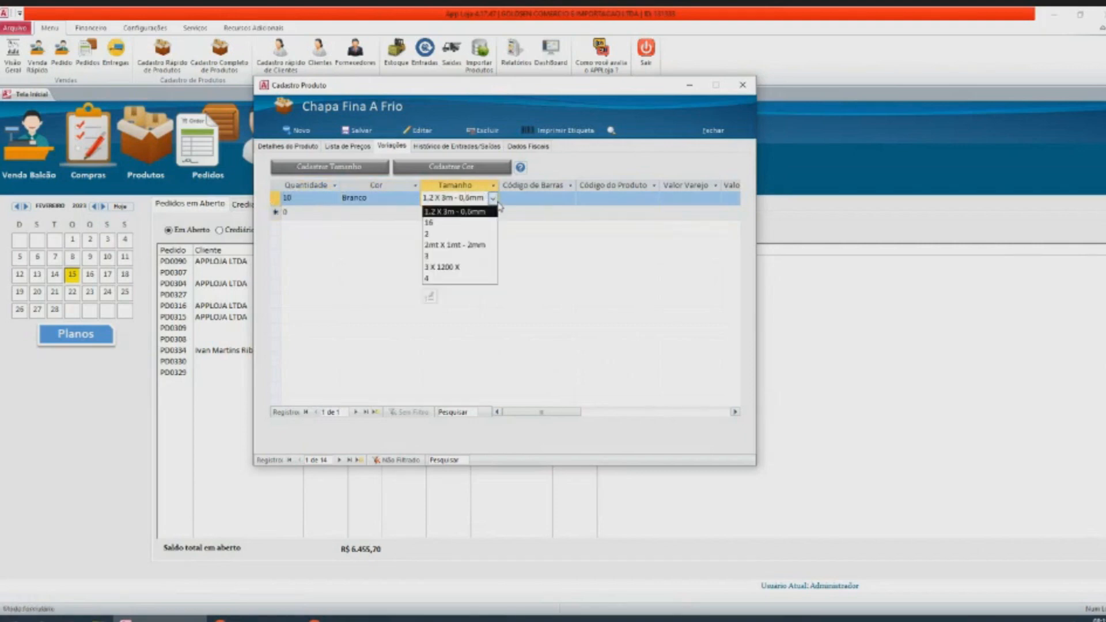
pyautogui.click(337, 212)
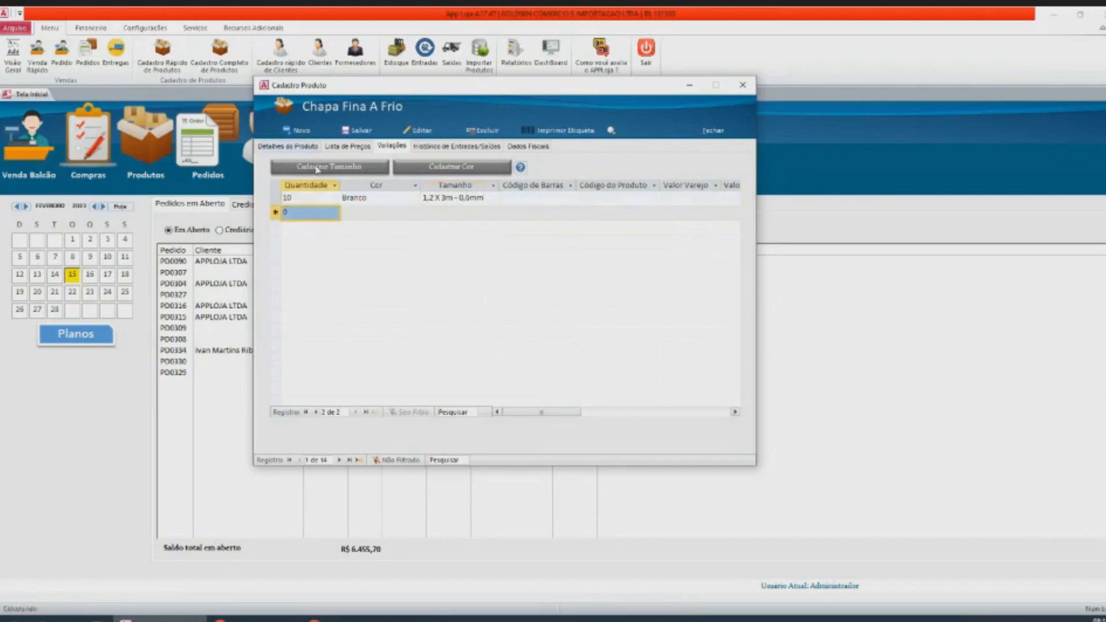
# Step: Create a new product named Calça and open its variations
pyautogui.click(359, 460)
pyautogui.click(287, 147)
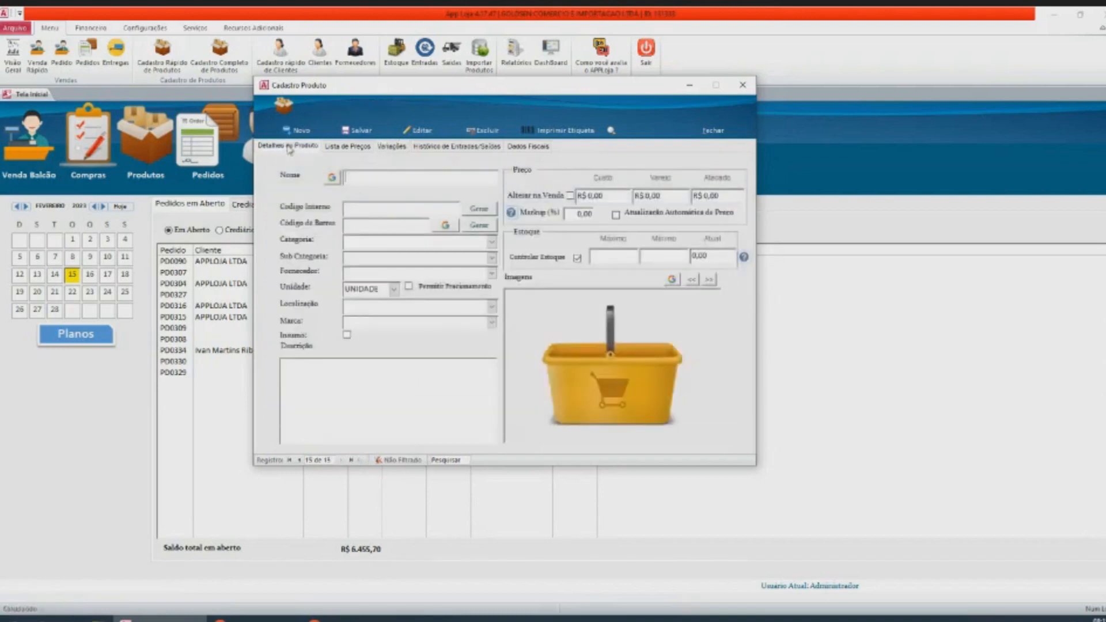
pyautogui.write('Ca')
pyautogui.click(392, 146)
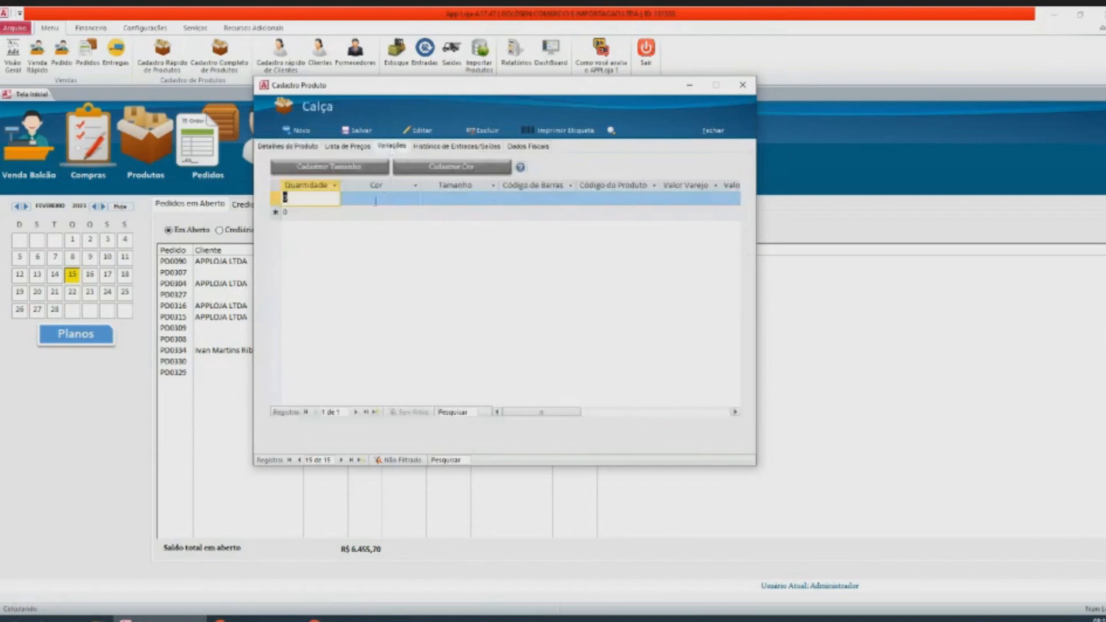
# Step: Set the colour of the first Calça variation to Black
pyautogui.click(407, 198)
pyautogui.click(415, 198)
pyautogui.scroll(-3, 367, 296)
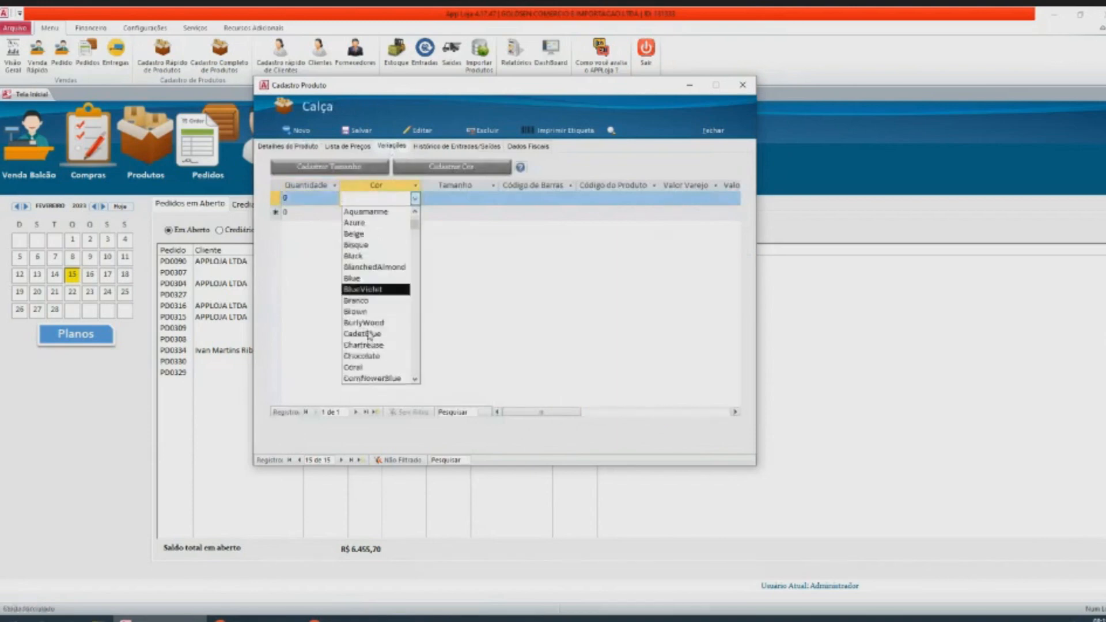
pyautogui.scroll(-2, 367, 297)
pyautogui.scroll(4, 367, 299)
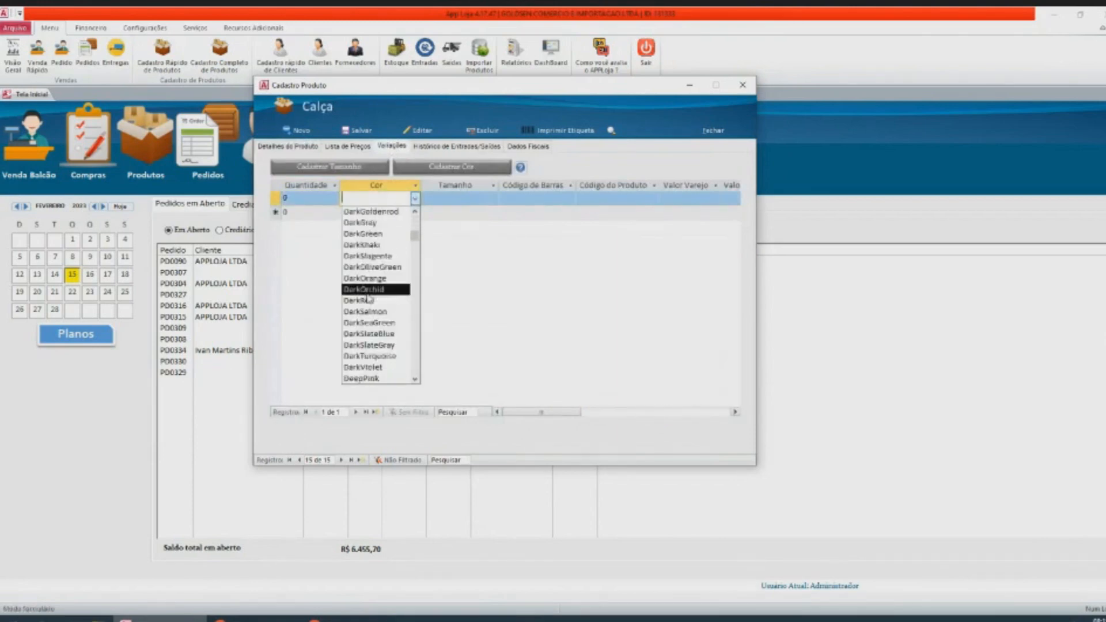
pyautogui.scroll(3, 369, 300)
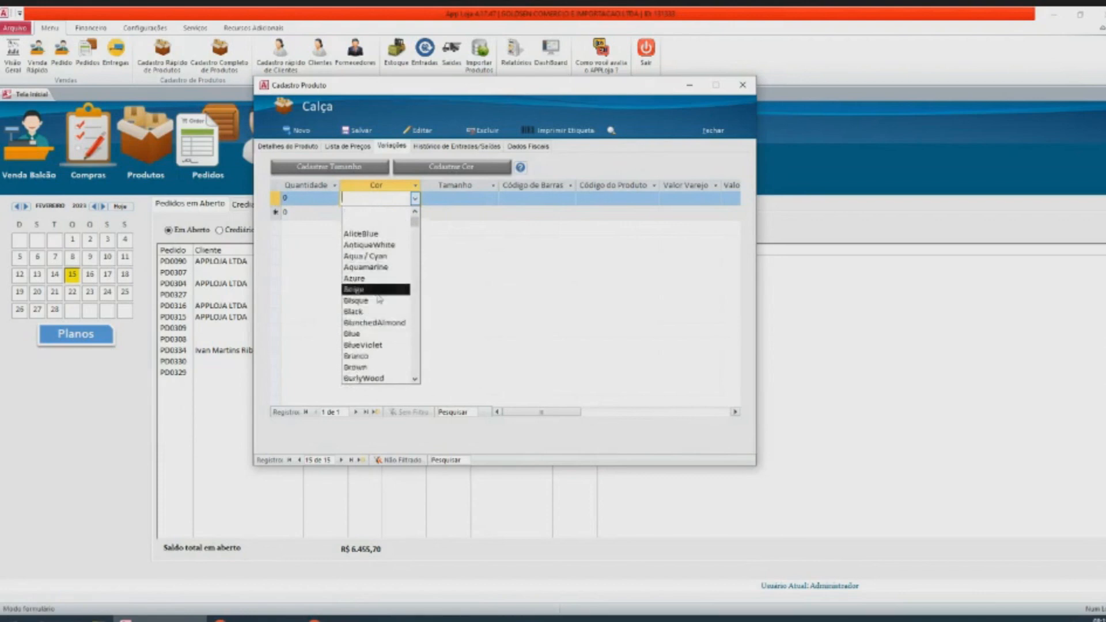
pyautogui.click(378, 311)
# Step: Register the new sizes 40 and 42 in the size list
pyautogui.click(492, 199)
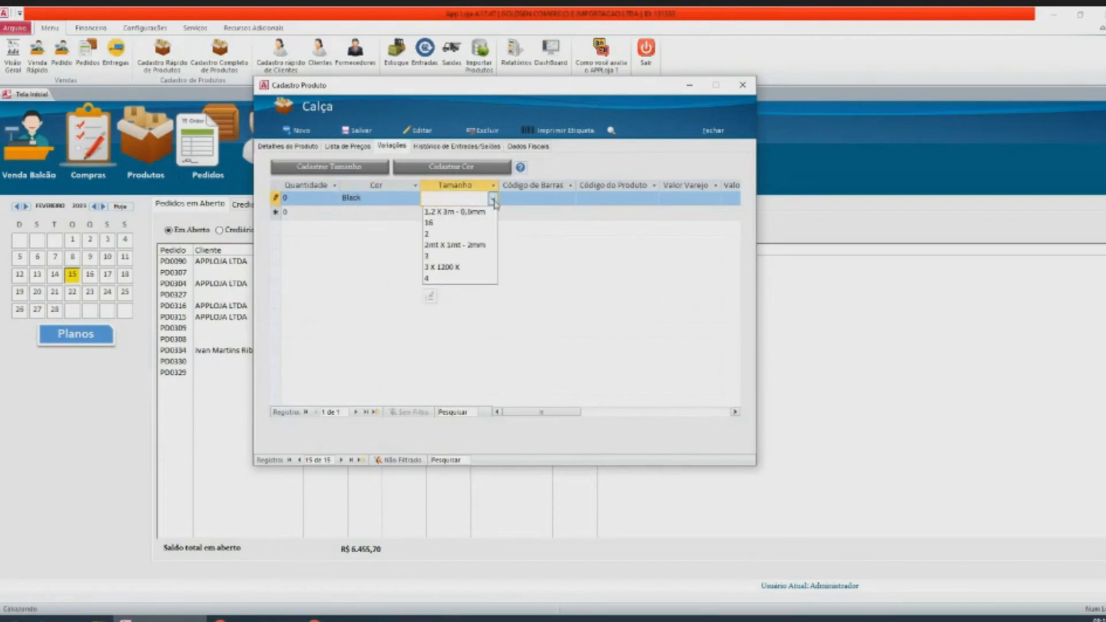
pyautogui.click(430, 297)
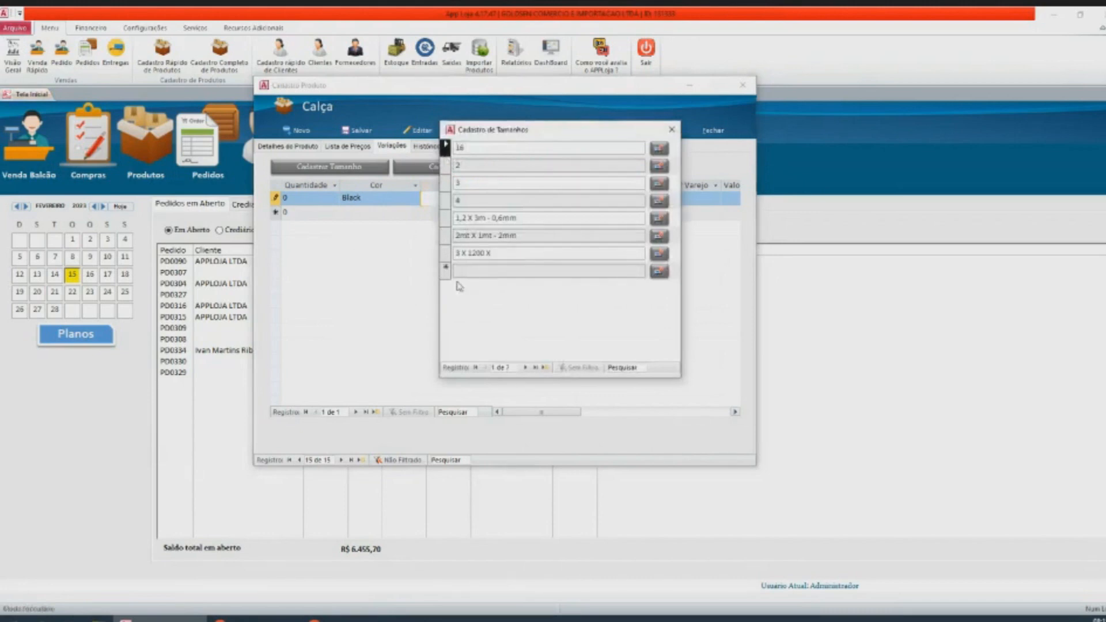
pyautogui.click(475, 270)
pyautogui.write('40')
pyautogui.write('42')
pyautogui.click(672, 129)
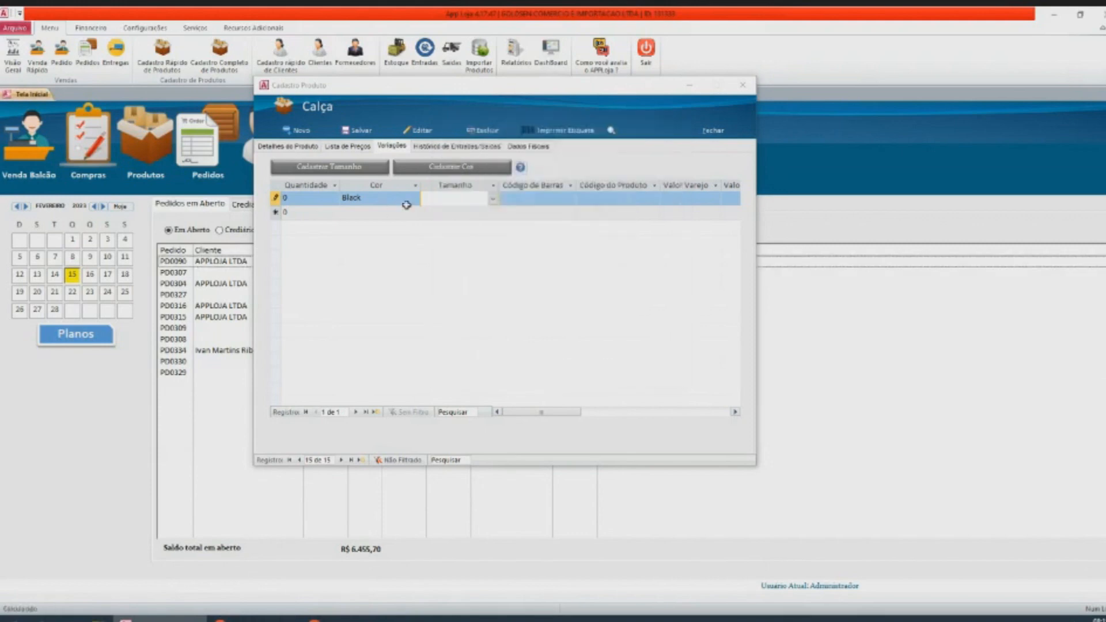
# Step: Assign size 40 to the Black variation and add a Branco variation in size 40
pyautogui.click(493, 198)
pyautogui.click(428, 290)
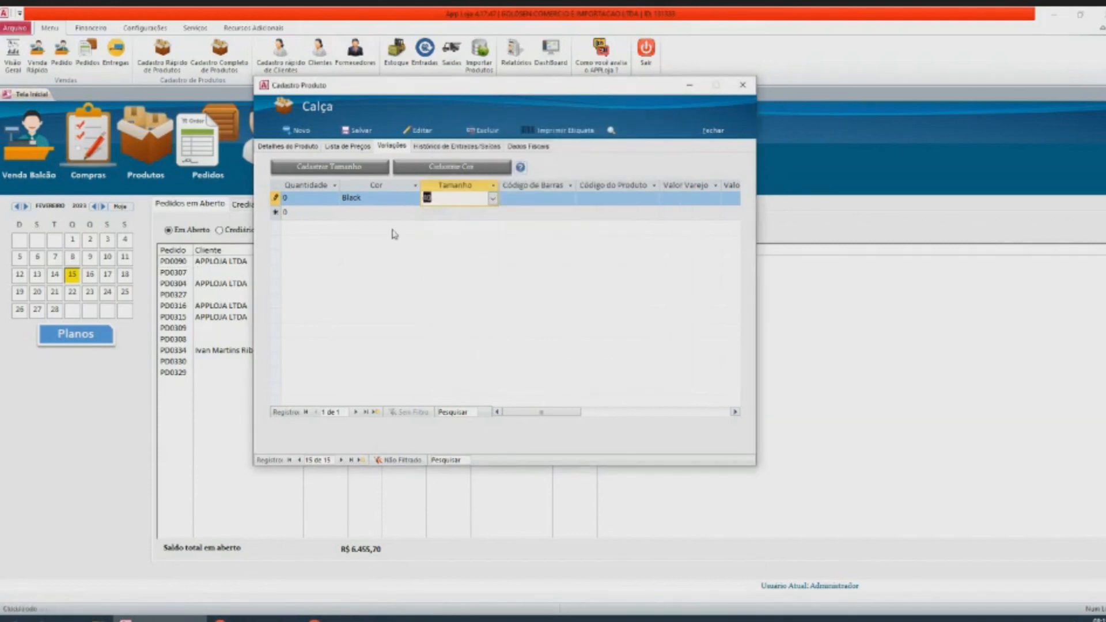
pyautogui.click(401, 212)
pyautogui.click(415, 214)
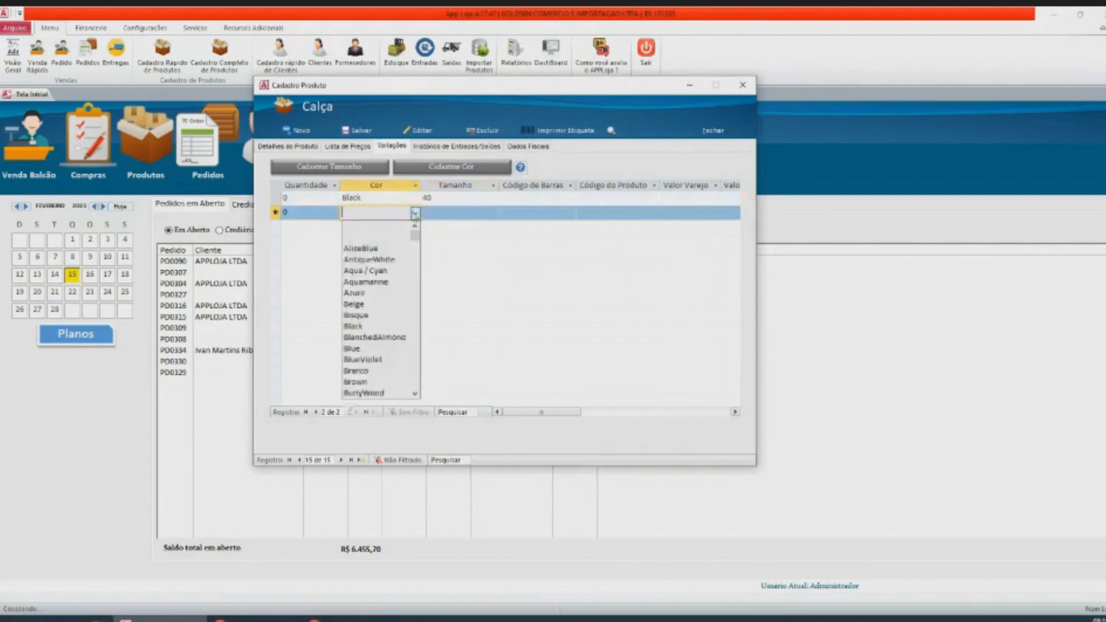
pyautogui.scroll(-1, 371, 340)
pyautogui.click(380, 326)
pyautogui.click(457, 215)
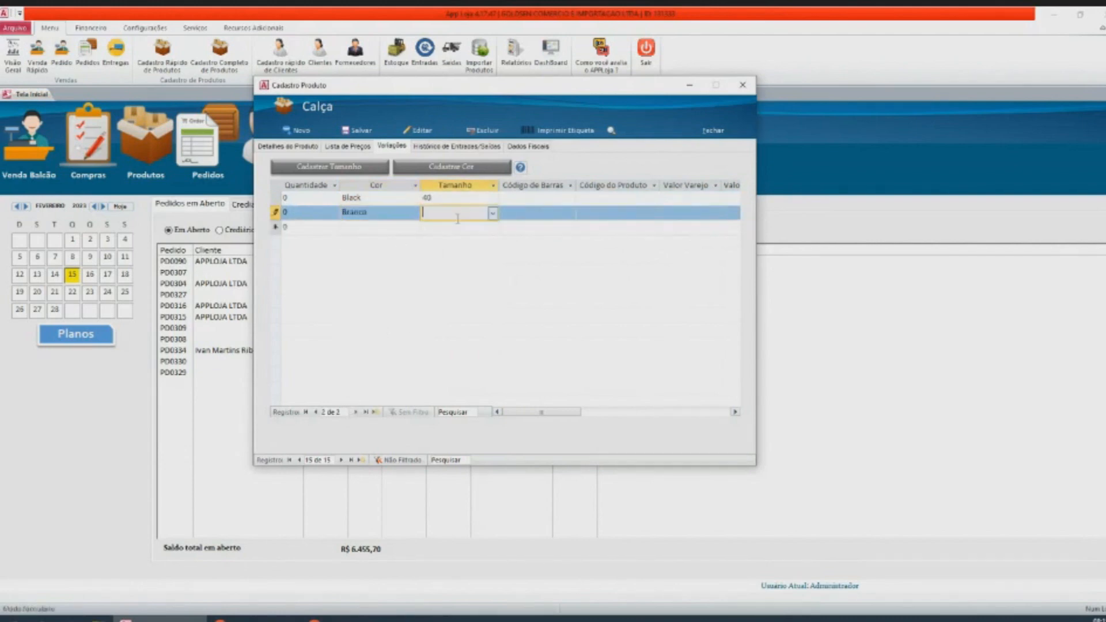
pyautogui.click(493, 213)
pyautogui.click(464, 304)
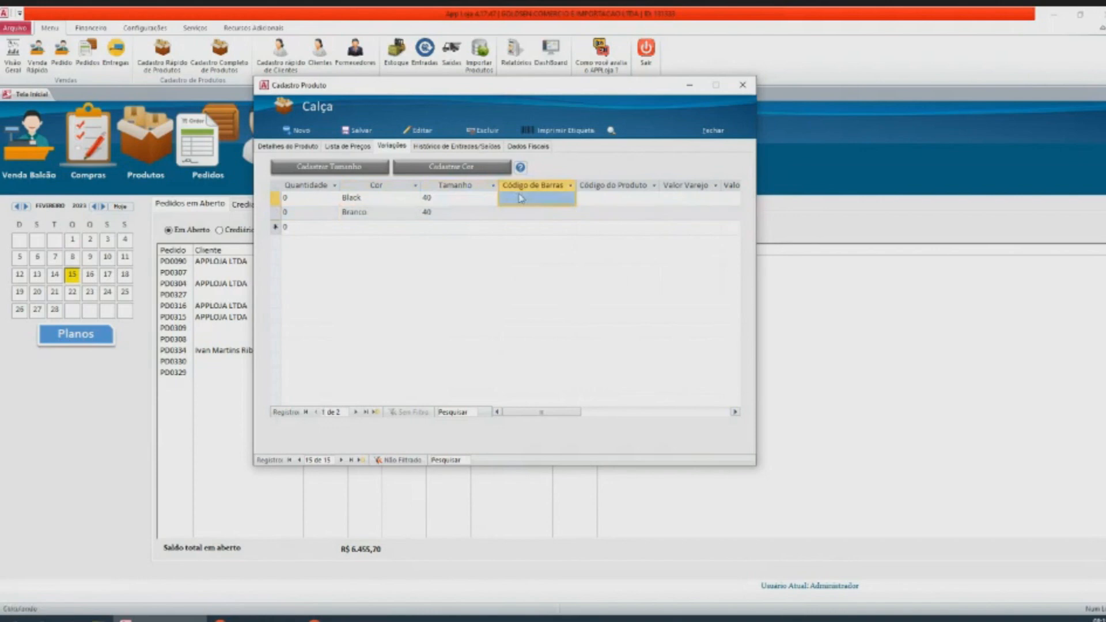
# Step: Generate barcodes for the Black and Branco variations, declining to overwrite a code that is already filled in
pyautogui.click(530, 195)
pyautogui.doubleClick(535, 197)
pyautogui.doubleClick(539, 214)
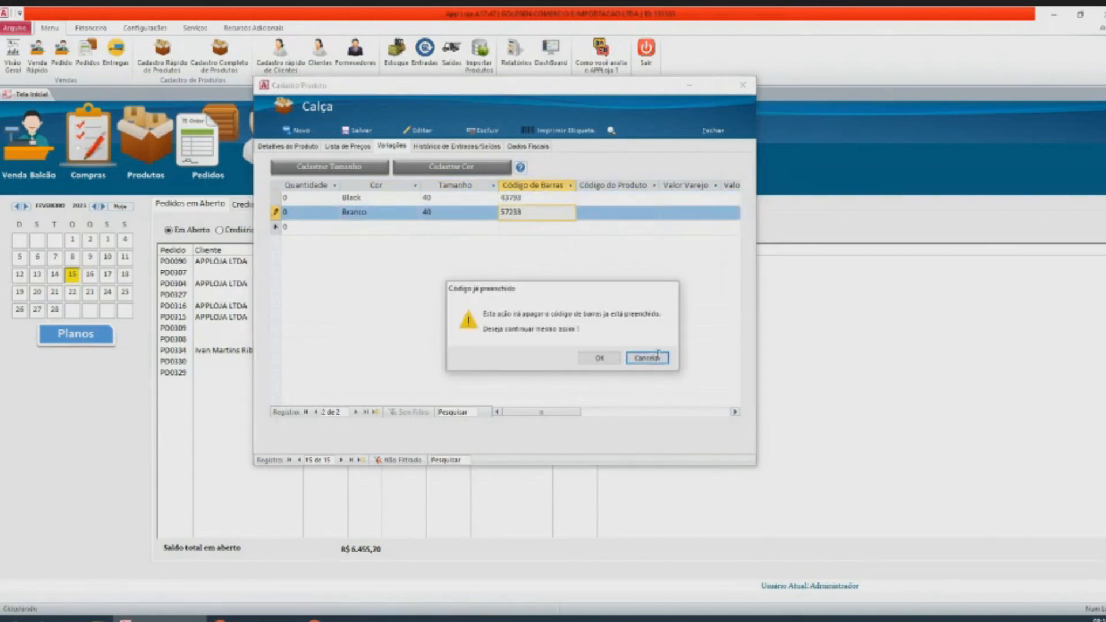
pyautogui.click(646, 358)
# Step: Compare the barcodes (Código de Barras) of the Black and Branco variations
pyautogui.click(541, 198)
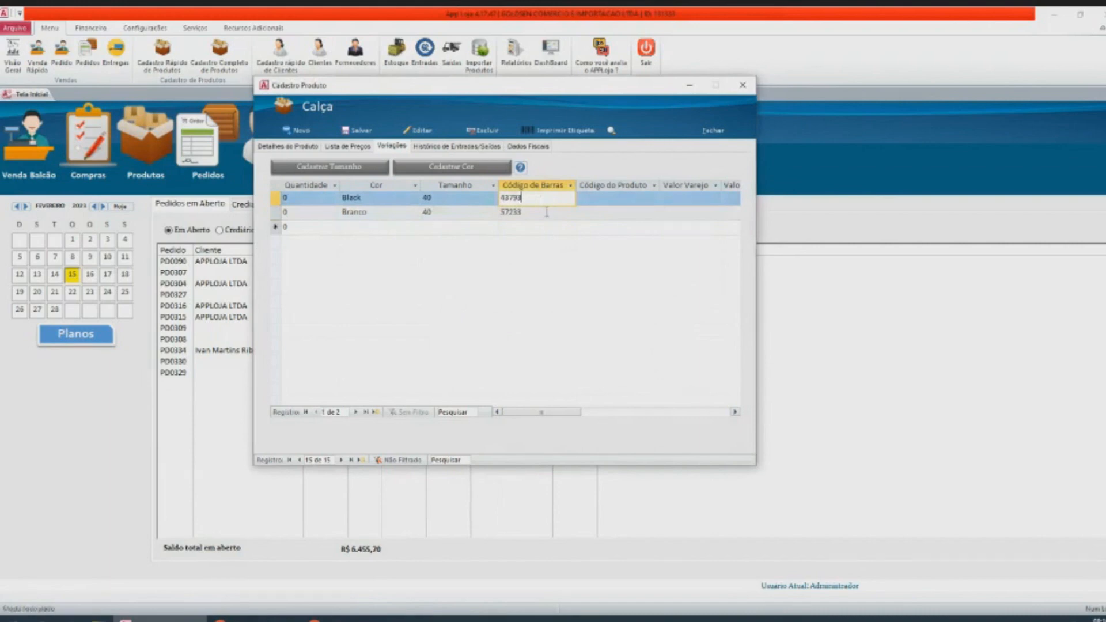
pyautogui.hotkey('shift', 'Home')
pyautogui.press('Down')
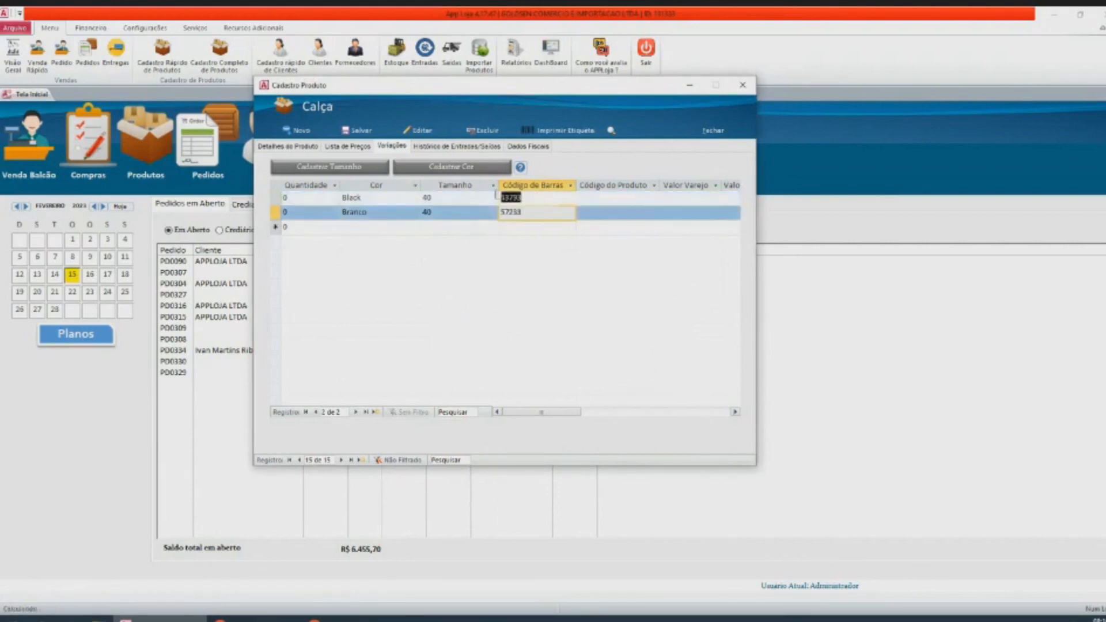
pyautogui.press('Up')
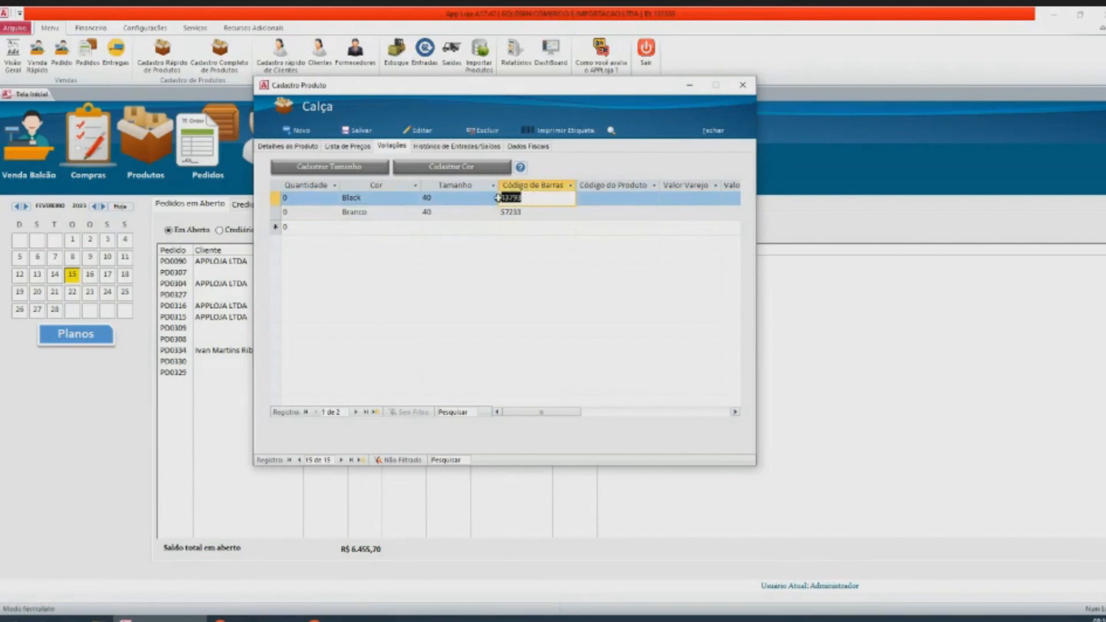
pyautogui.click(449, 215)
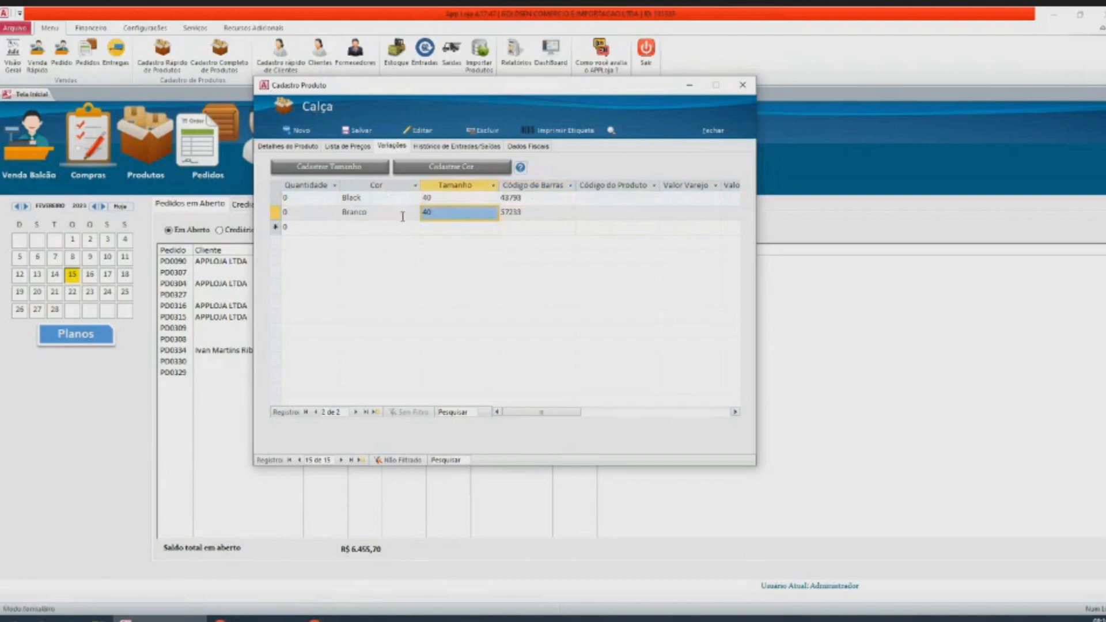
pyautogui.click(538, 208)
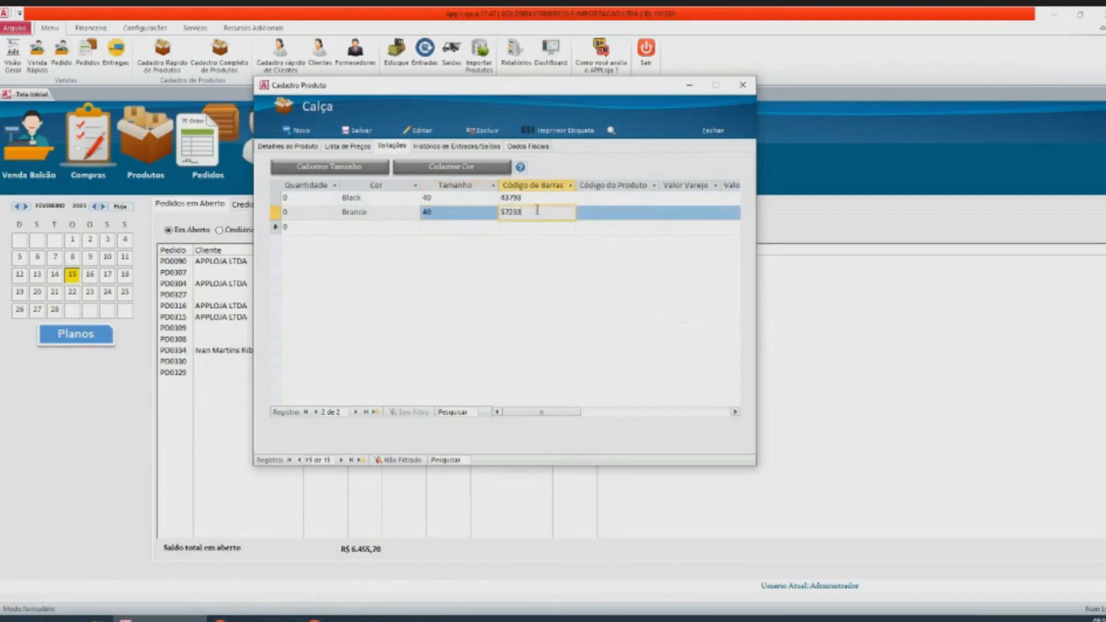
pyautogui.doubleClick(529, 198)
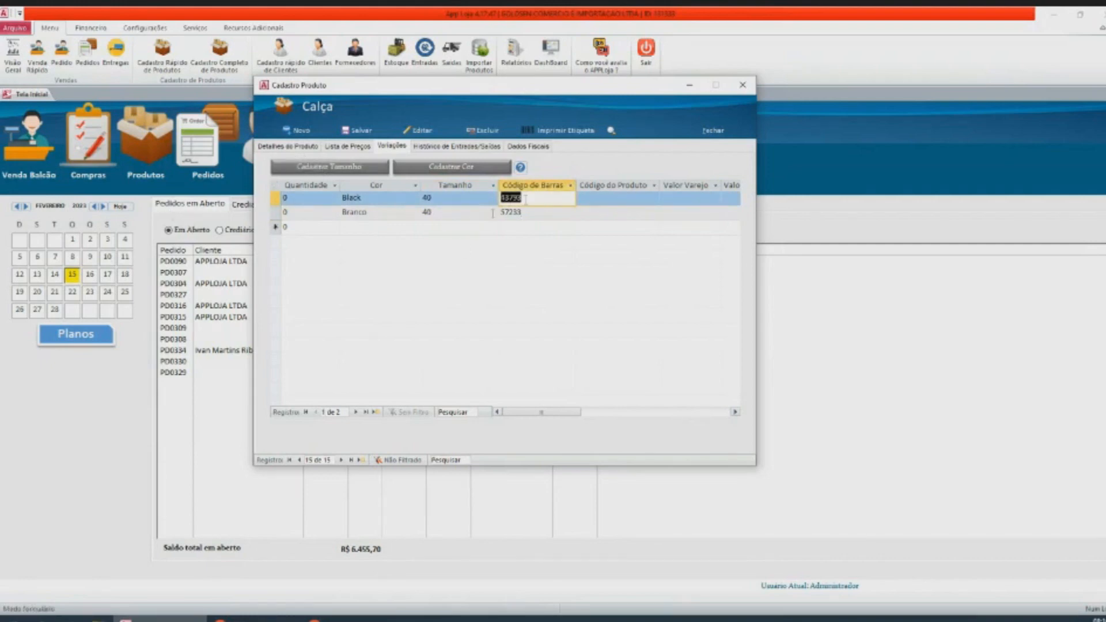
# Step: Set the product code to 001 for the Black variation and 002 for the Branco variation
pyautogui.click(612, 199)
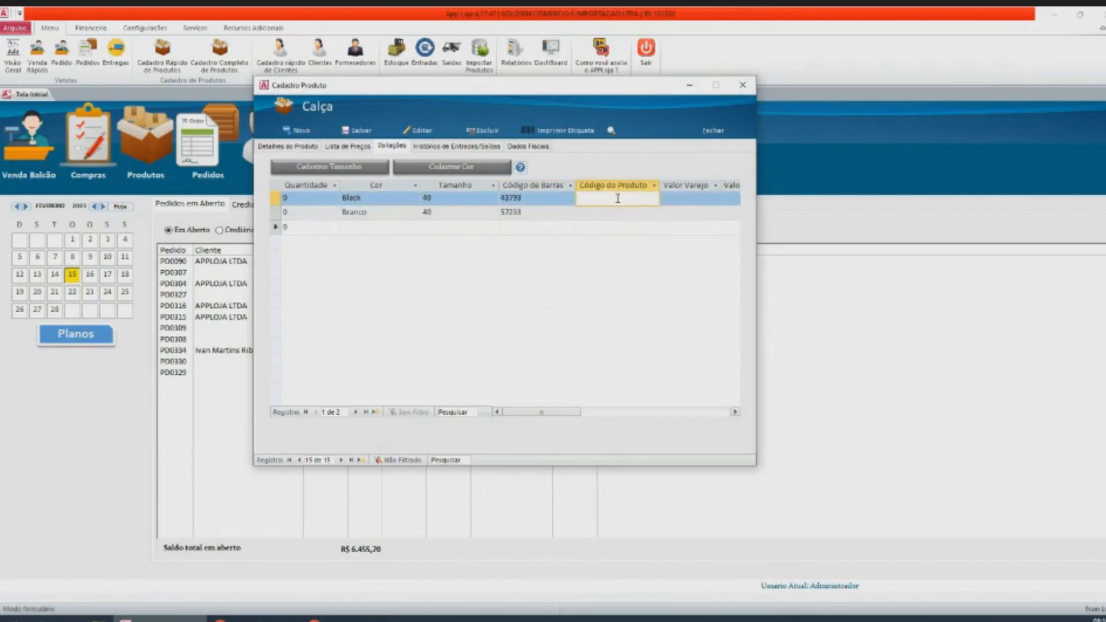
pyautogui.write('001')
pyautogui.press('Down')
pyautogui.write('002')
pyautogui.press('Up')
# Step: Examine the retail, instalment, validity, cost and wholesale columns of the variations table
pyautogui.press('Tab')
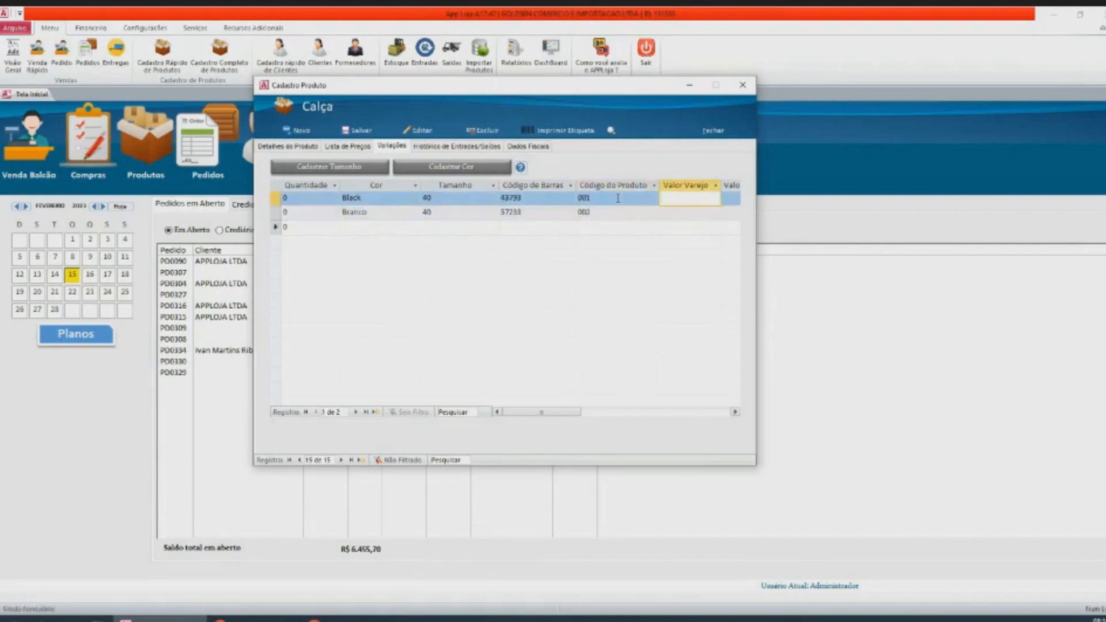
pyautogui.press('Tab')
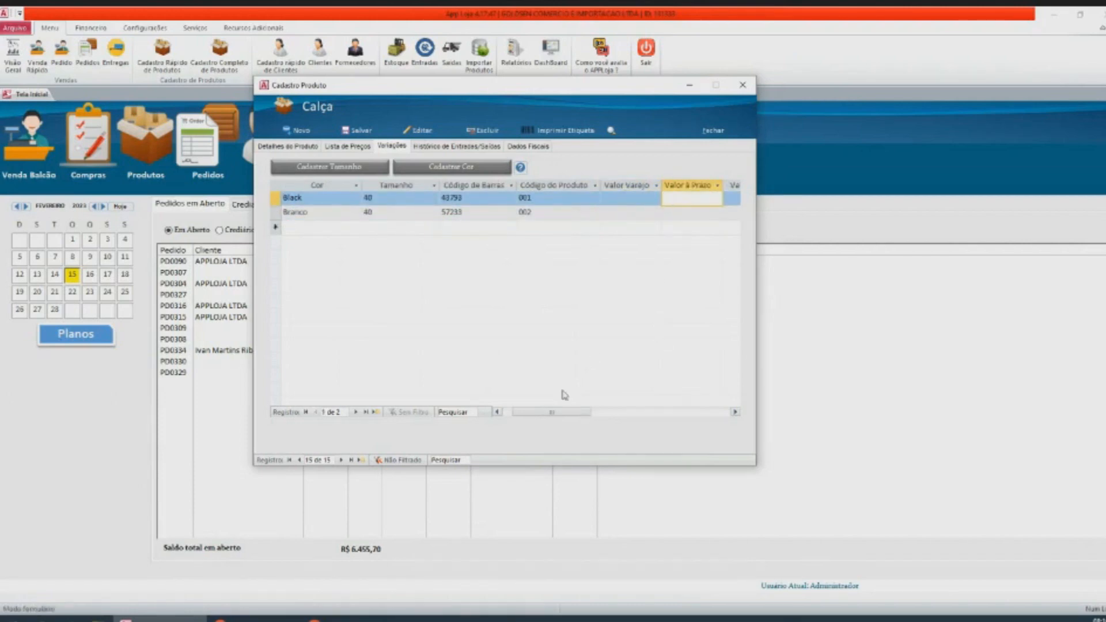
pyautogui.moveTo(562, 412); pyautogui.dragTo(595, 412)
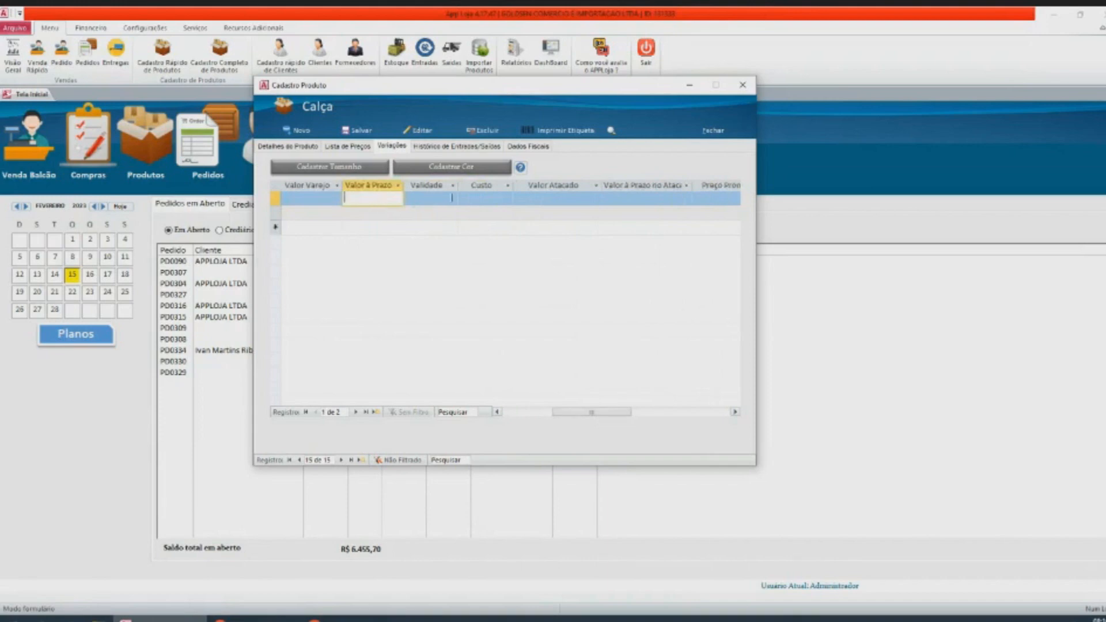
pyautogui.press('Tab')
pyautogui.press('Tab')
pyautogui.press('Tab')
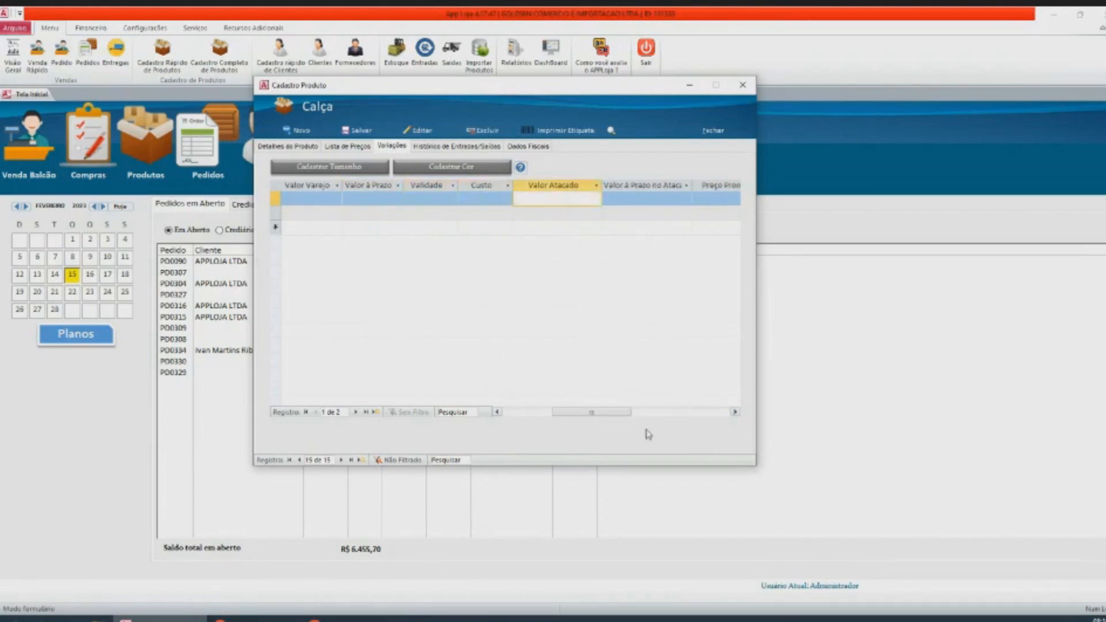
pyautogui.moveTo(602, 413); pyautogui.dragTo(664, 417)
# Step: Move the Localização column between Última Entrada and SN in the variations table
pyautogui.click(605, 202)
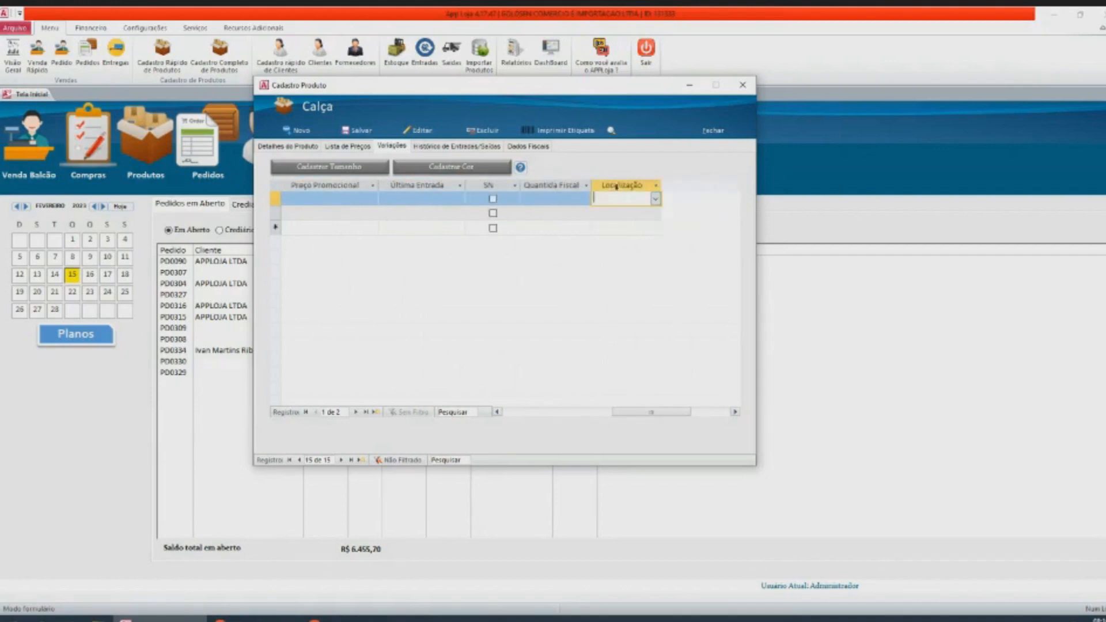
pyautogui.click(616, 186)
pyautogui.moveTo(616, 185); pyautogui.dragTo(496, 213)
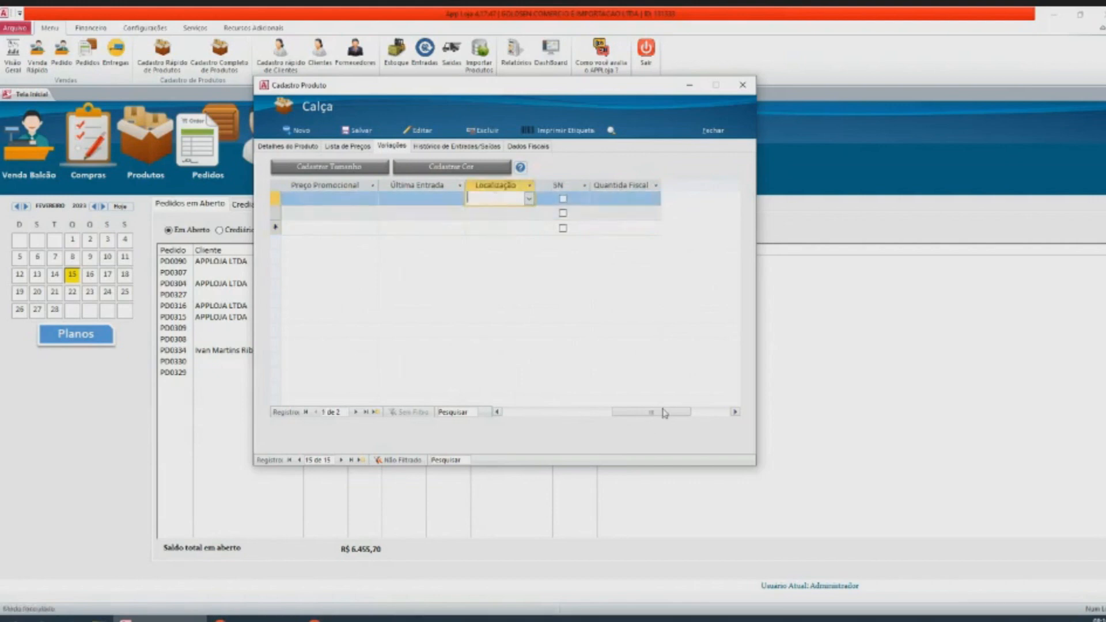
pyautogui.moveTo(664, 412); pyautogui.dragTo(444, 419)
# Step: Review Calça's history of entries and exits and its fiscal data fields
pyautogui.click(436, 149)
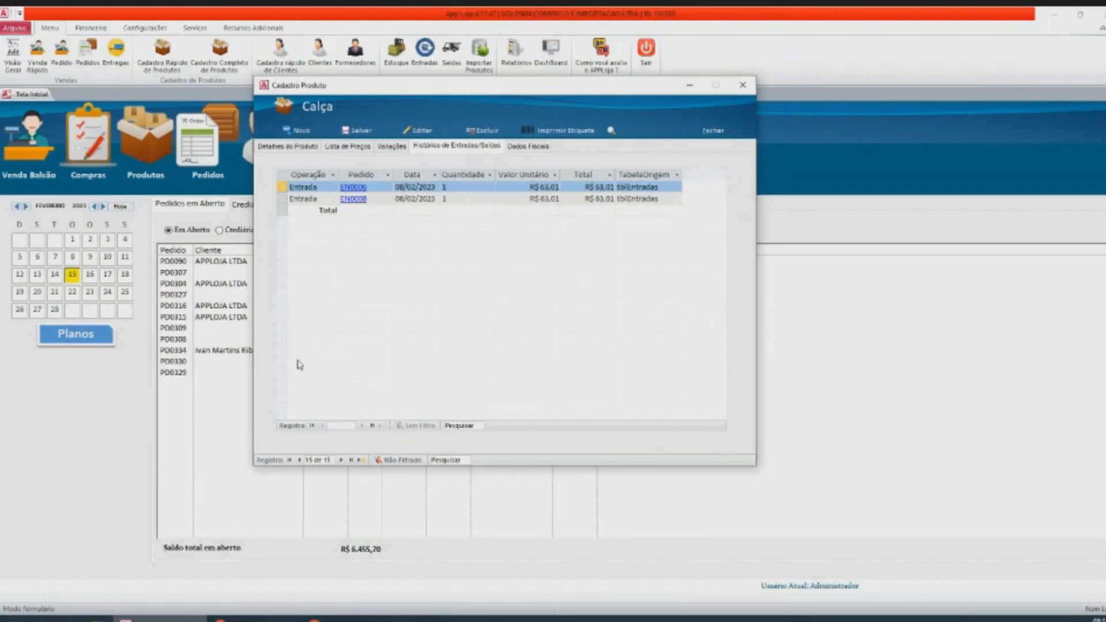
pyautogui.click(527, 147)
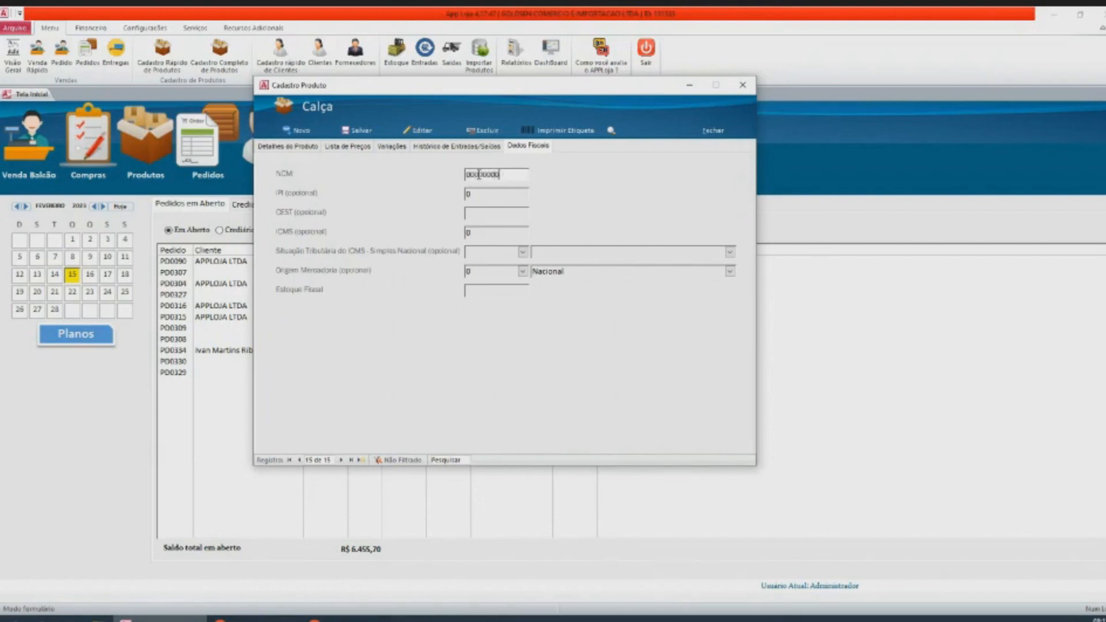
pyautogui.press('Tab')
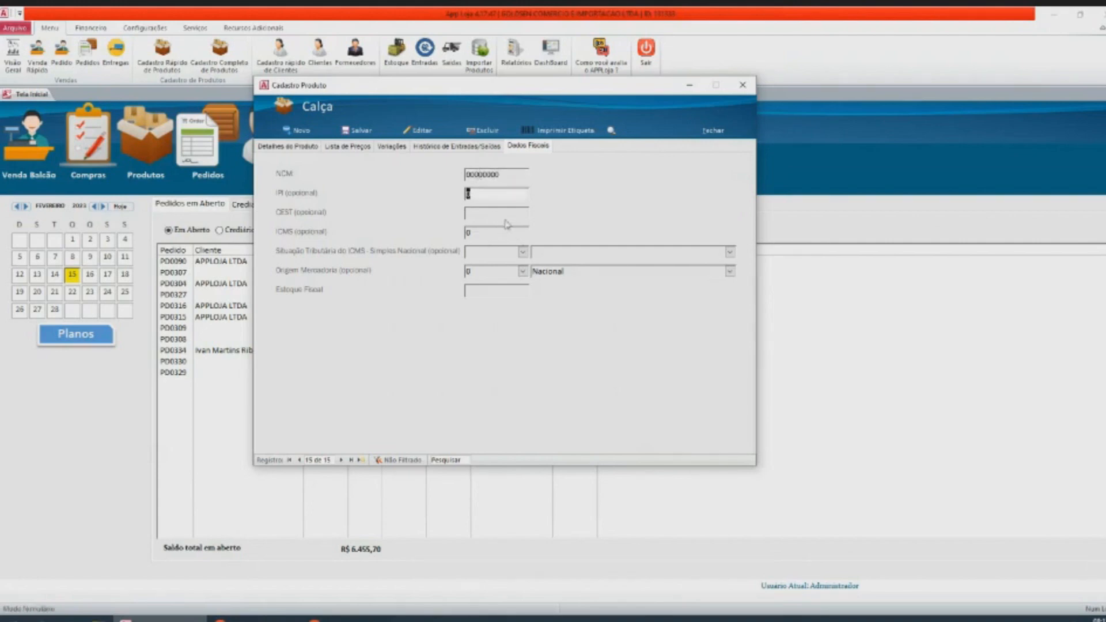